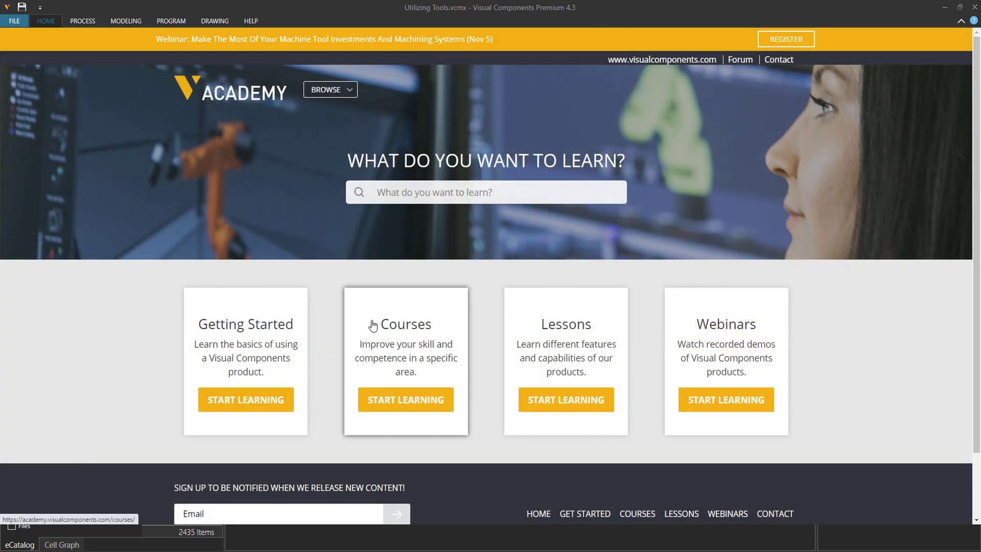
# Open the Academy's course list and choose the Introduction to Process Modeling course.
pyautogui.click(373, 325)
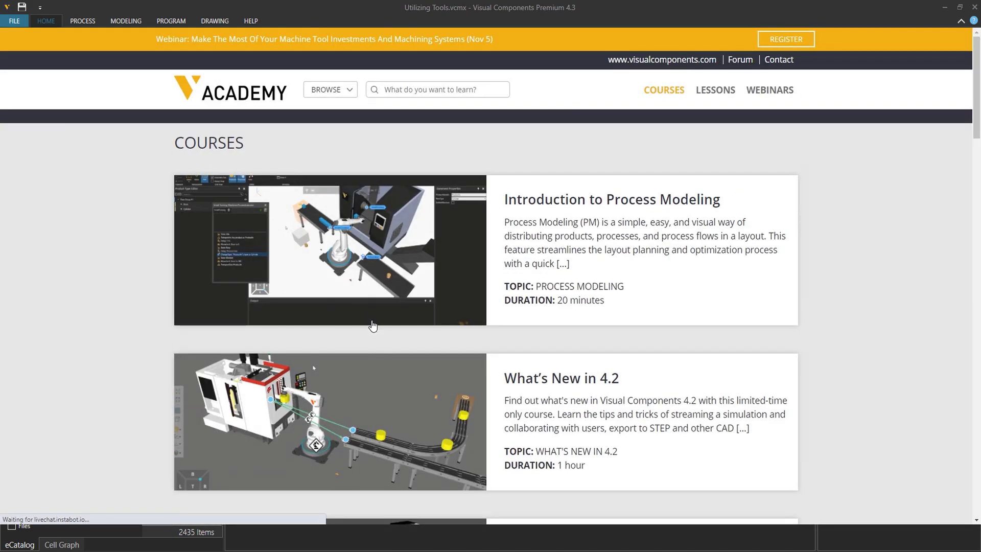
pyautogui.click(527, 211)
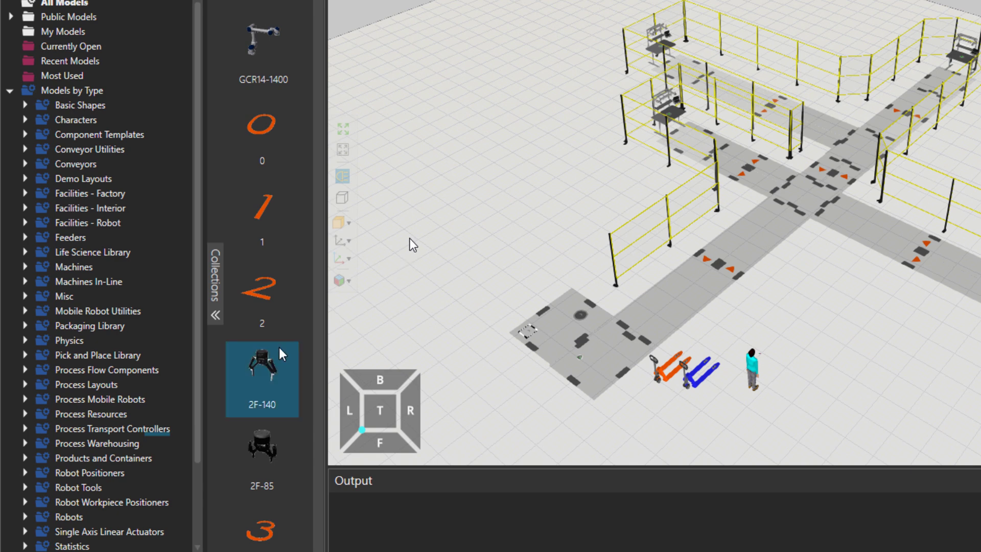
# Add a Human Transport Controller from the Process Transport Controllers collection to the open floor beside the feeder area.
pyautogui.click(148, 432)
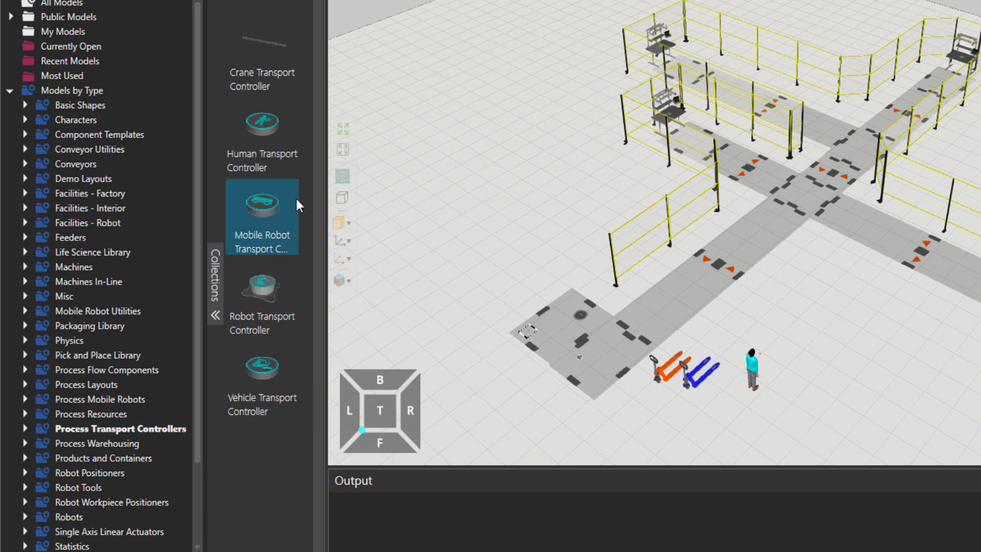
pyautogui.moveTo(263, 146); pyautogui.dragTo(403, 222)
pyautogui.moveTo(486, 265); pyautogui.dragTo(510, 272)
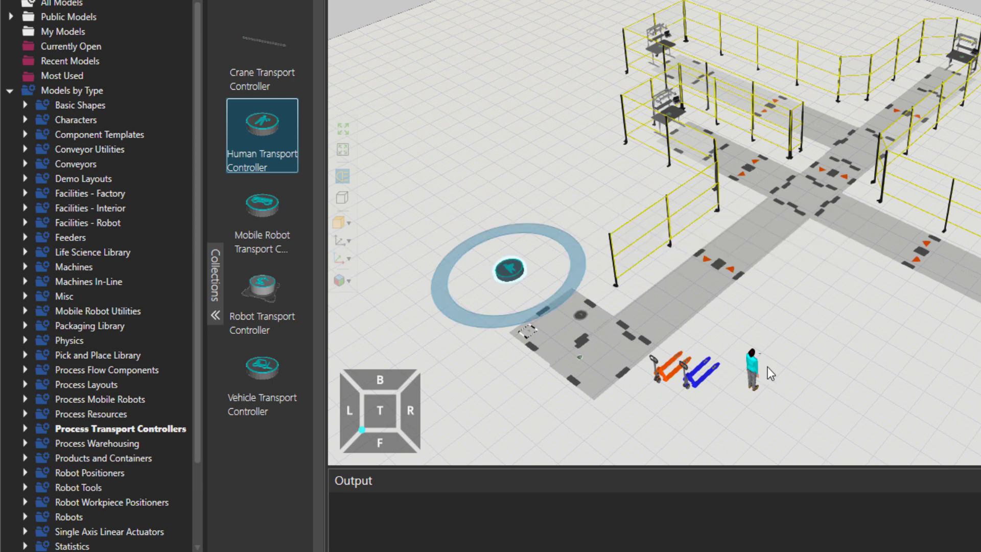
# Select the human worker beside the pallet jacks and examine it up close.
pyautogui.scroll(5, 741, 371)
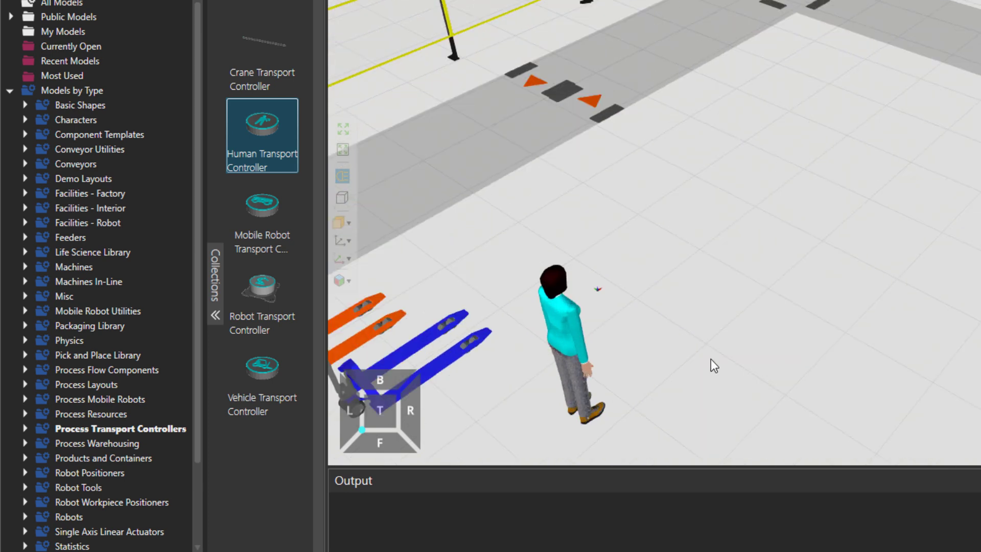
pyautogui.click(680, 278)
pyautogui.scroll(-5, 642, 184)
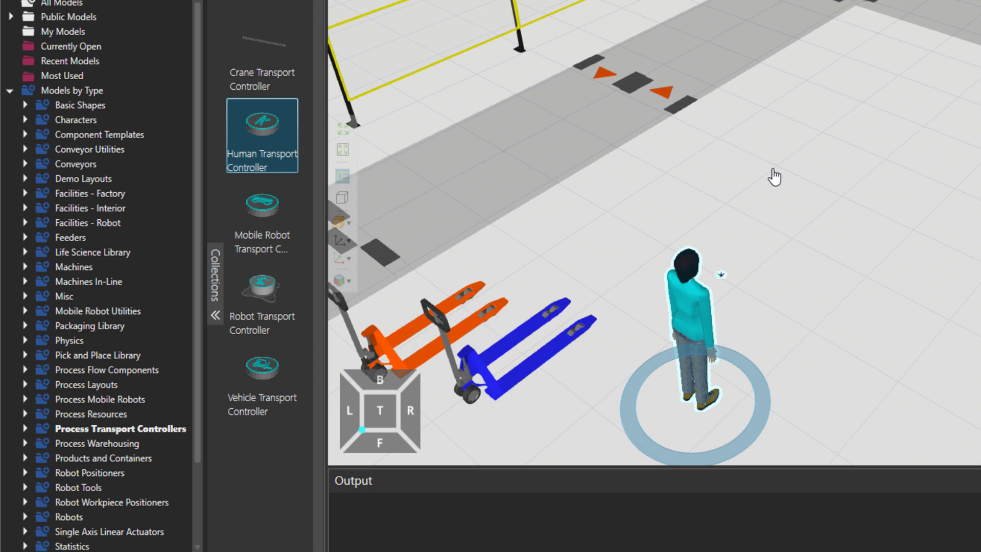
pyautogui.scroll(-3, 871, 175)
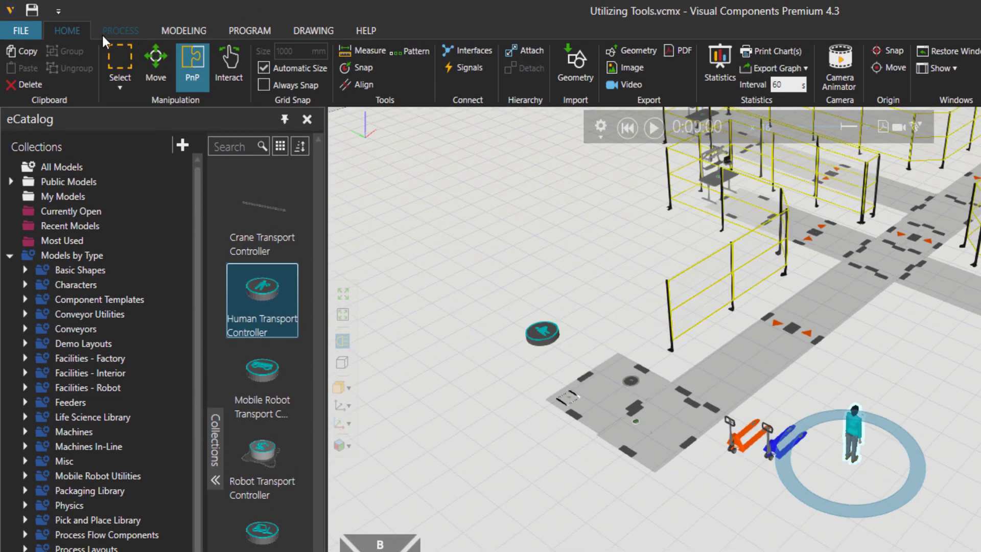
# Show the process nodes and examine where the feeders and manual processes sit in the layout.
pyautogui.click(120, 31)
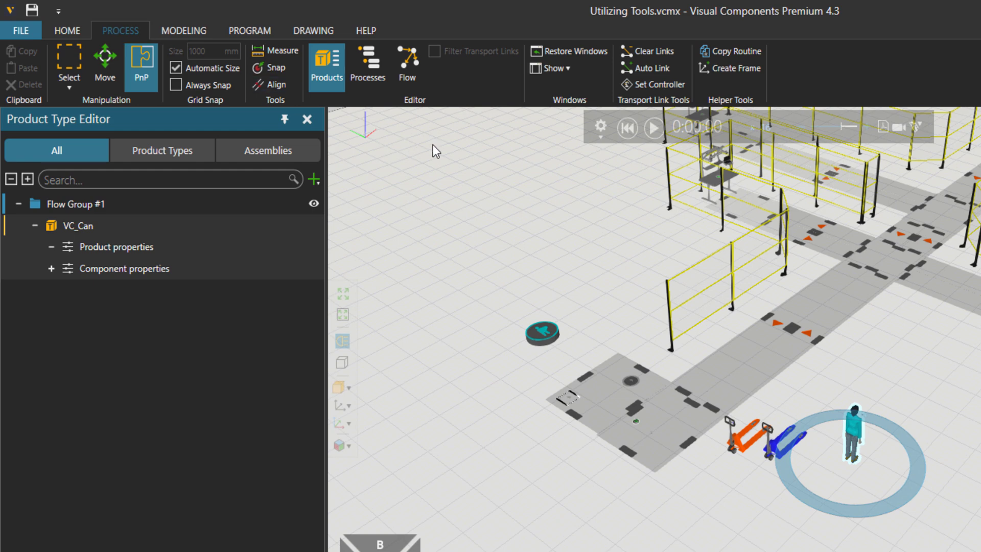
pyautogui.click(371, 82)
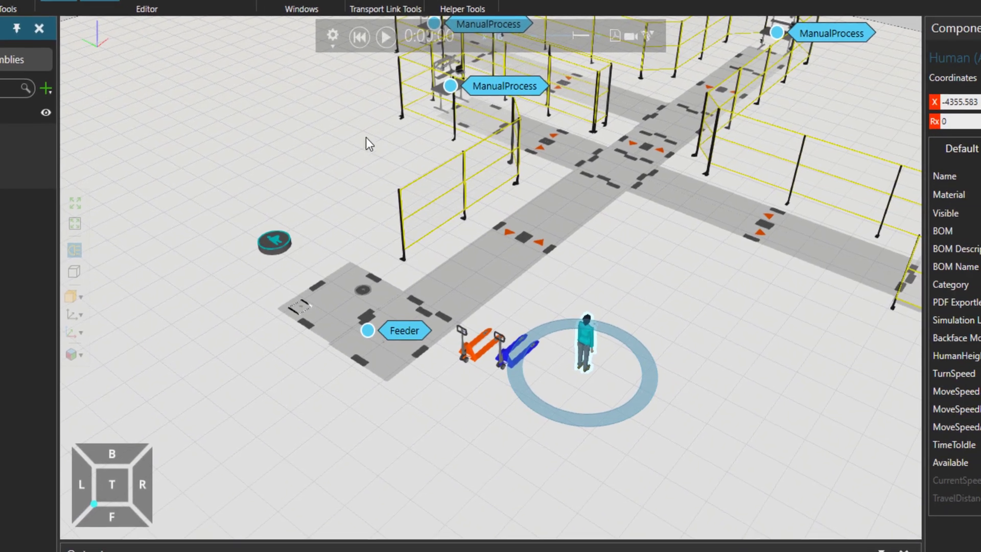
pyautogui.scroll(-5, 588, 262)
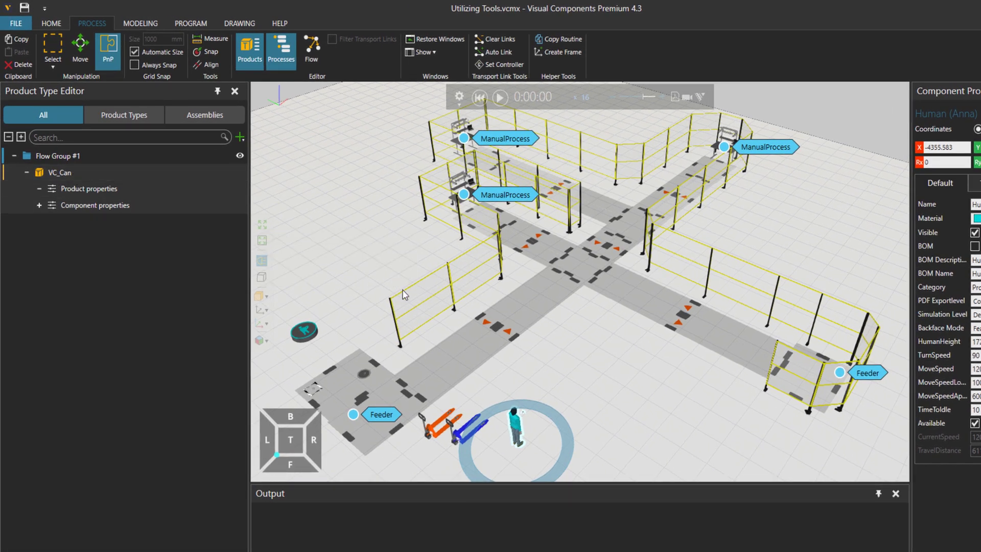
# Link the feeders to the manual processes through the human transport controller in the flow editor, and test-run and reset the simulation.
pyautogui.click(313, 58)
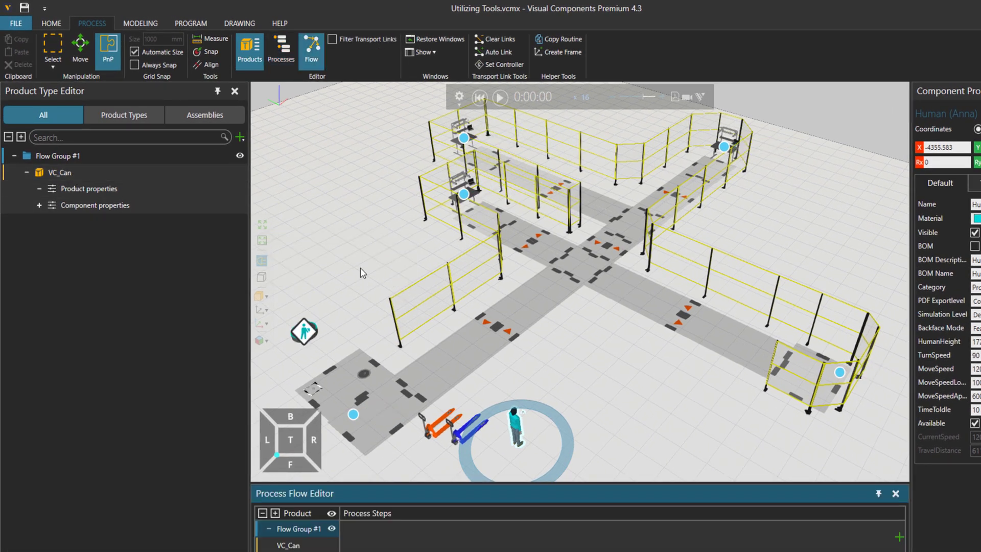
pyautogui.click(354, 414)
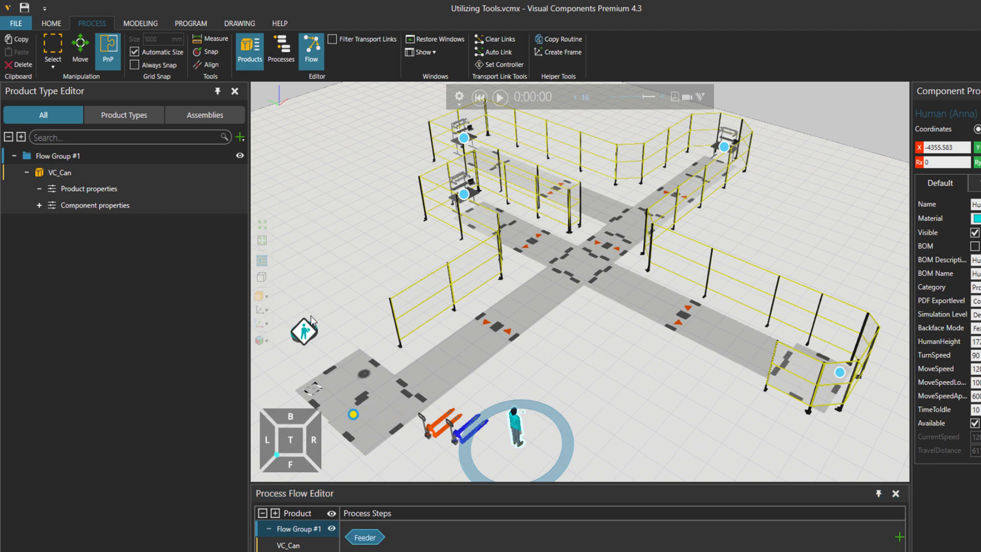
pyautogui.click(305, 331)
pyautogui.moveTo(465, 199)
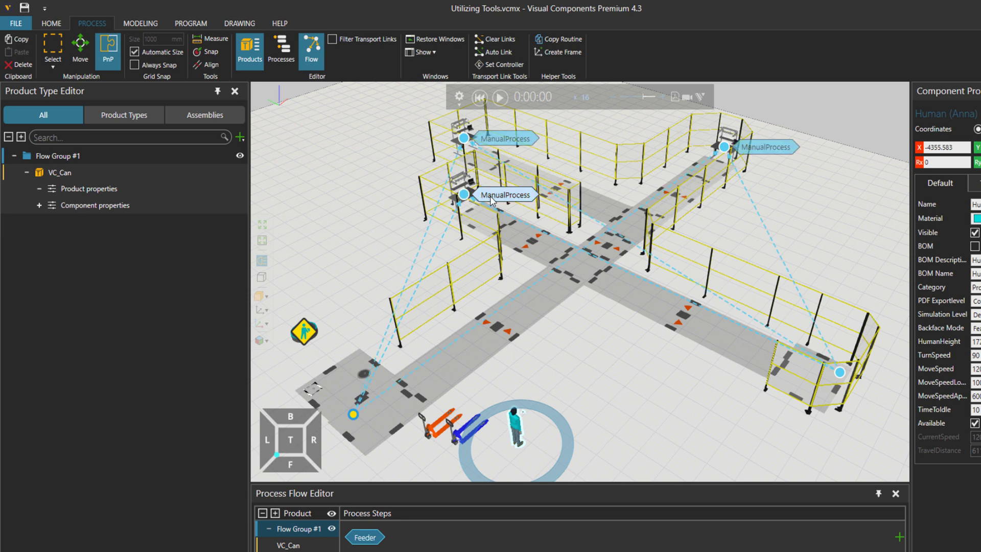
pyautogui.click(491, 199)
pyautogui.click(500, 98)
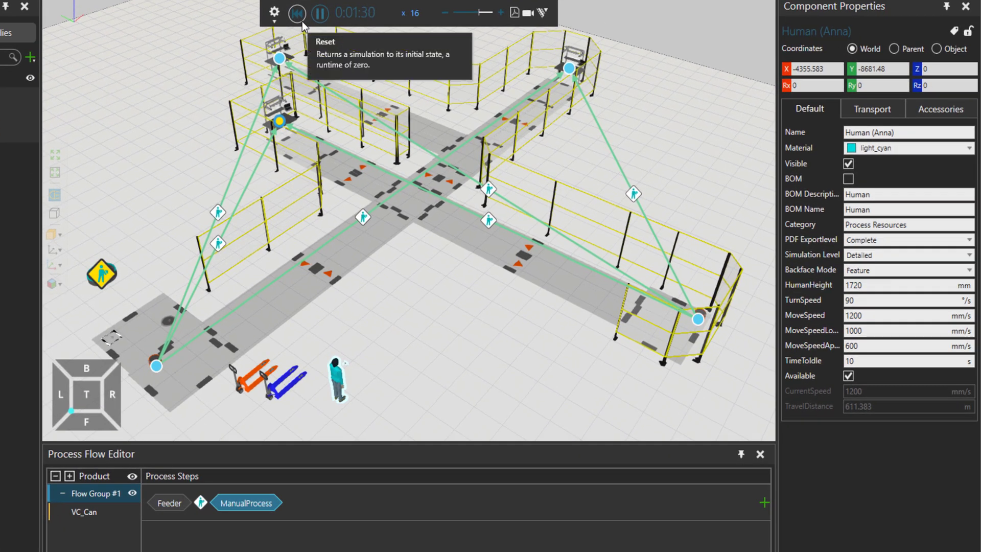
pyautogui.click(302, 20)
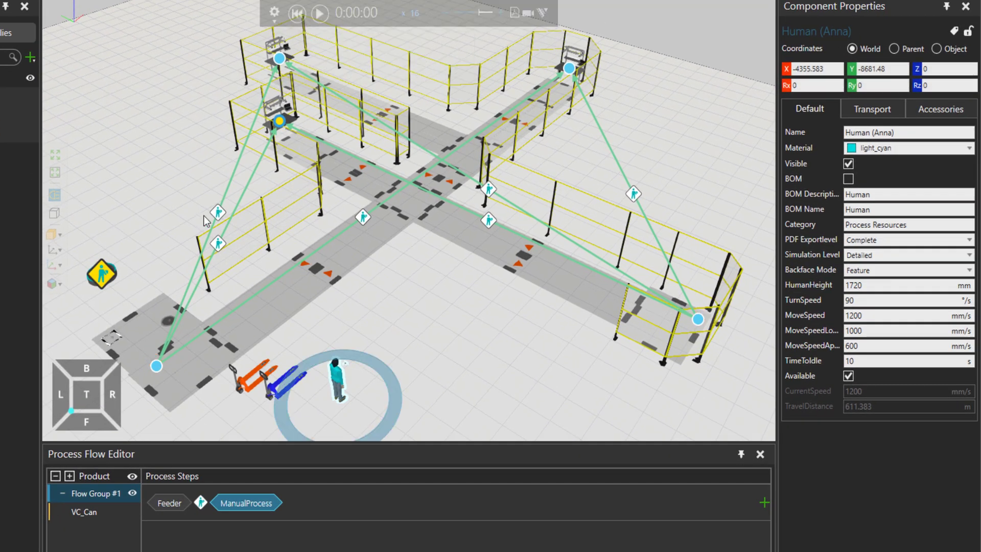
# Connect all pathways, resources, idle and charging locations, and tools to the Human Transport Controller.
pyautogui.click(113, 268)
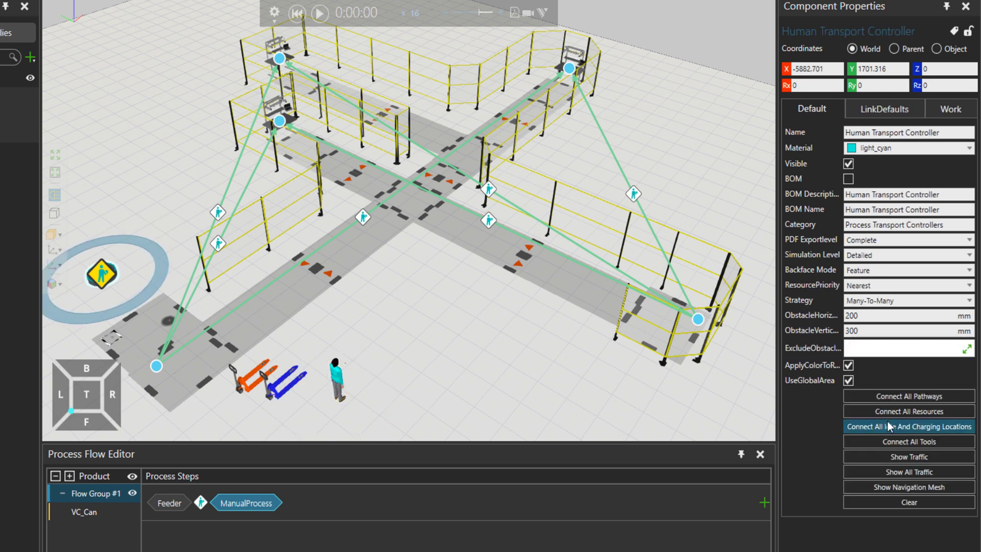
pyautogui.click(900, 396)
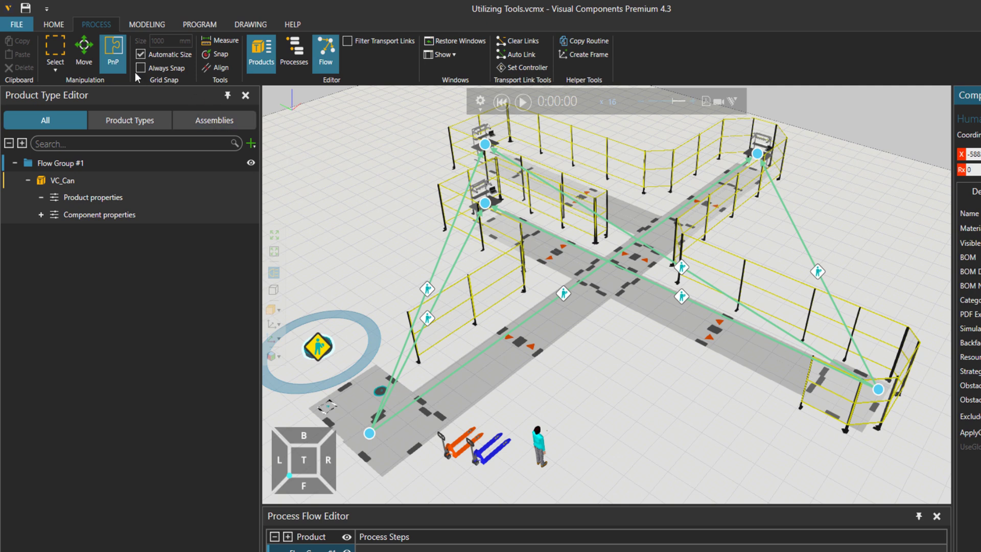
# Review the Human Transport Controller's interface connections for resources, pathways, idle and charging locations, and tools.
pyautogui.click(54, 24)
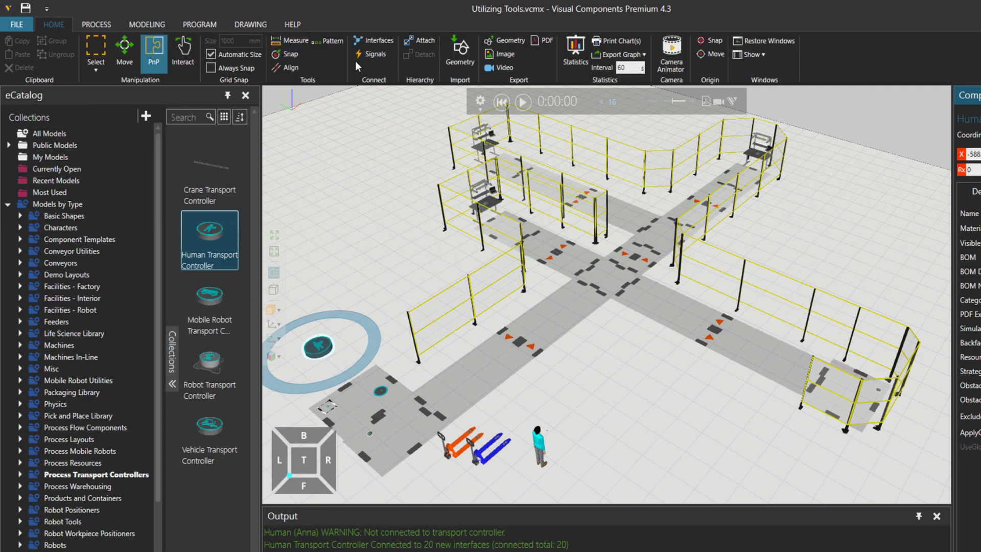
pyautogui.click(373, 44)
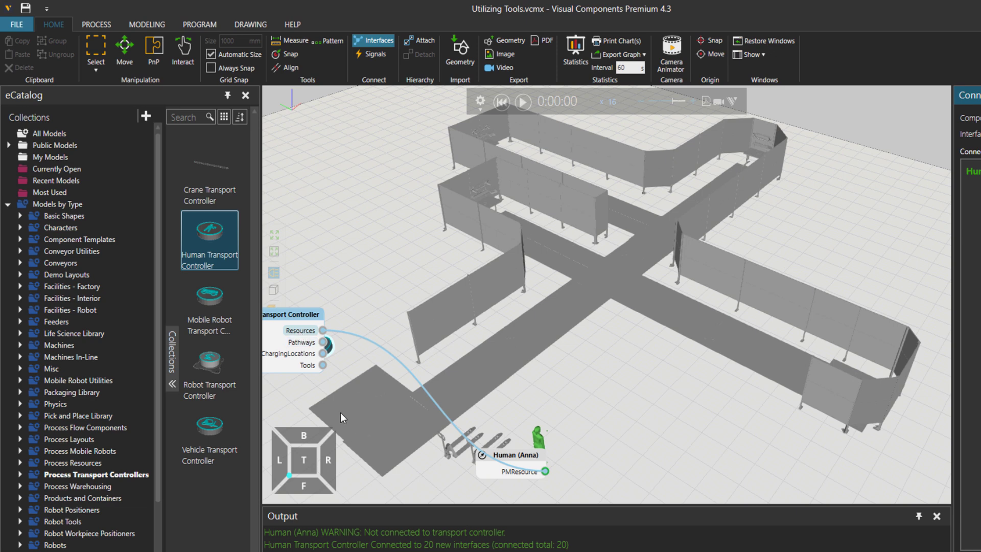
pyautogui.click(300, 344)
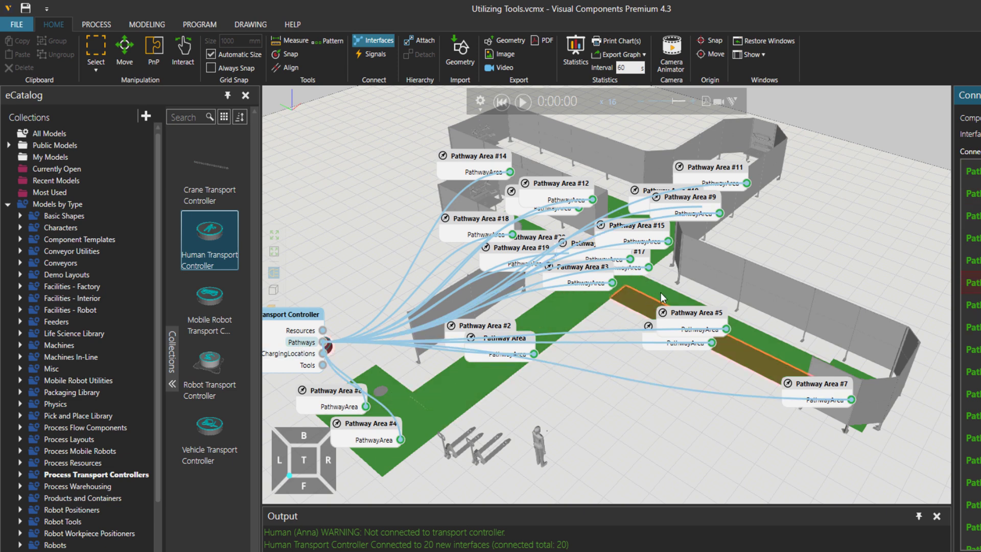
pyautogui.click(295, 357)
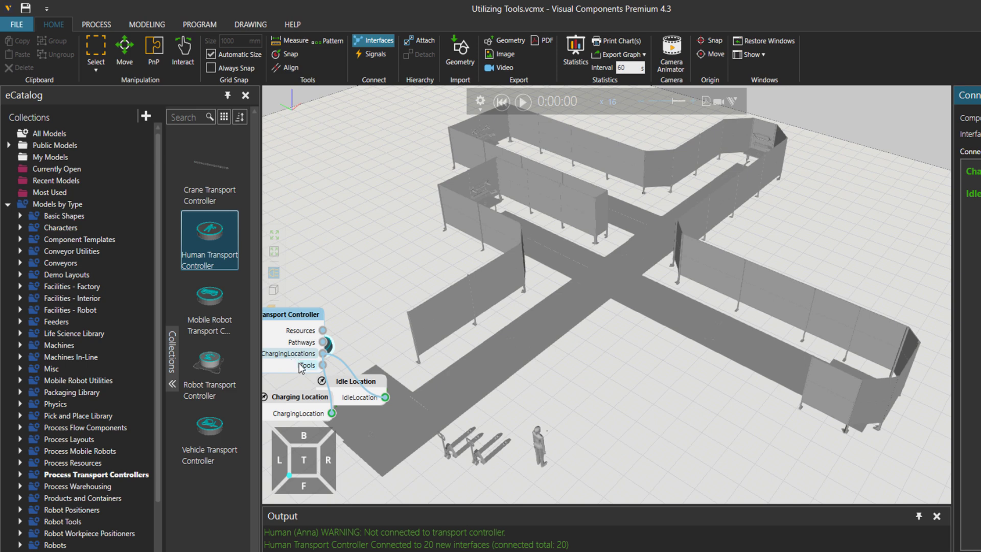
pyautogui.click(301, 365)
pyautogui.scroll(5, 461, 469)
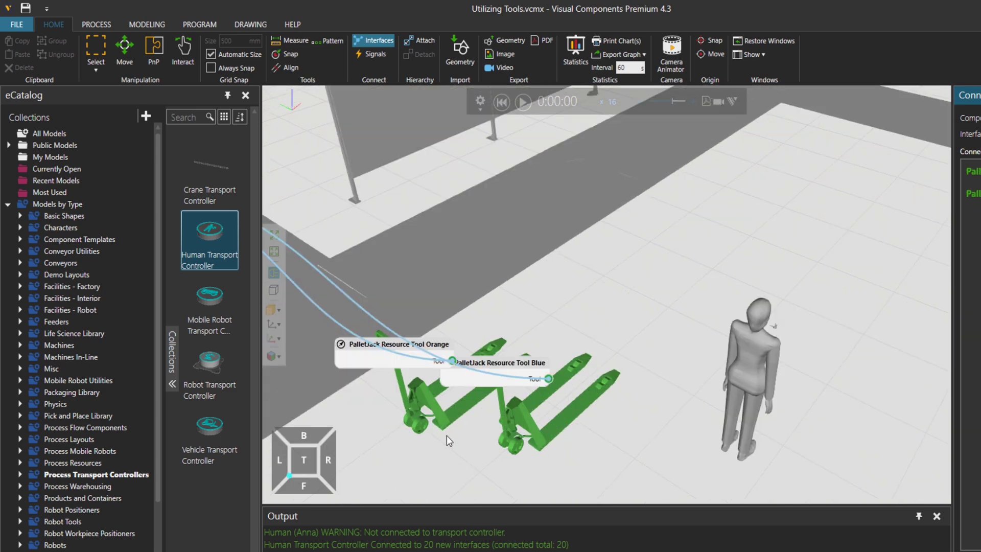
pyautogui.scroll(-5, 451, 409)
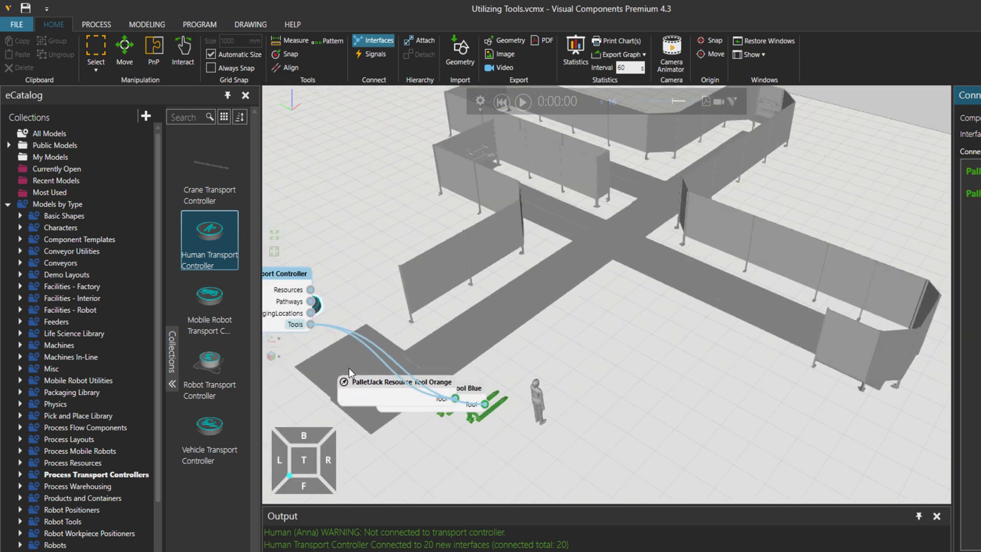
pyautogui.click(372, 40)
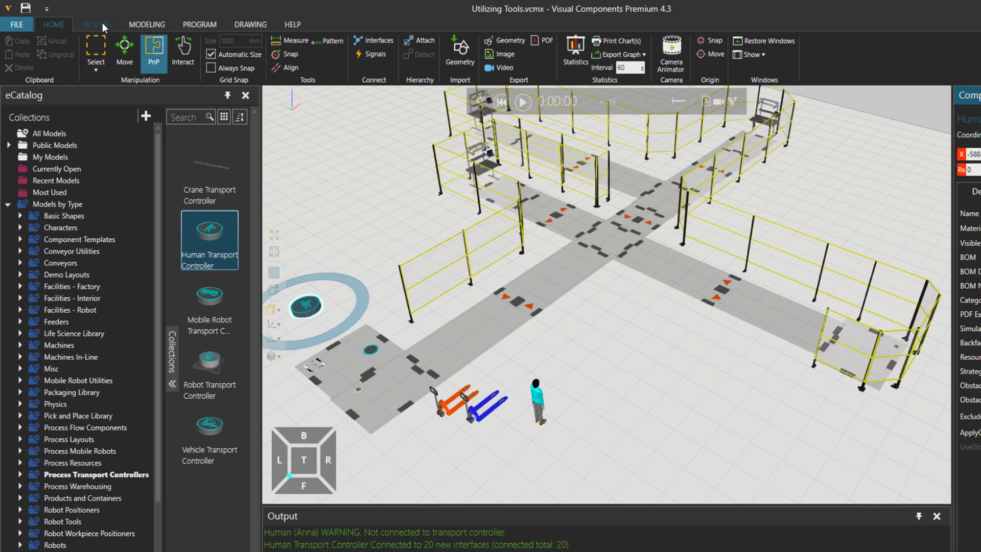
# Run the simulation at 3.6x speed, examine how the worker carries products along the pathways, and reset it.
pyautogui.click(102, 23)
pyautogui.click(519, 107)
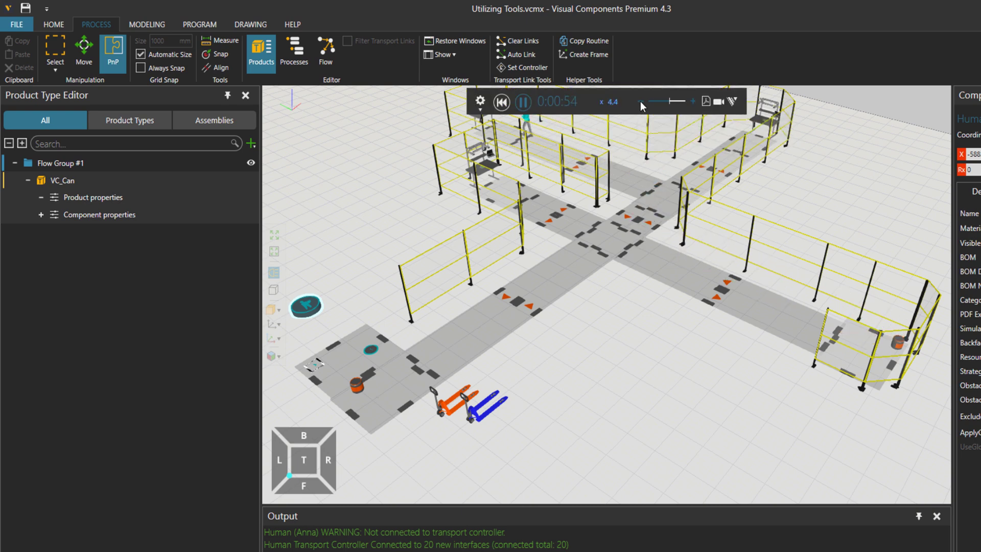
pyautogui.moveTo(593, 321); pyautogui.dragTo(673, 403, button='right')
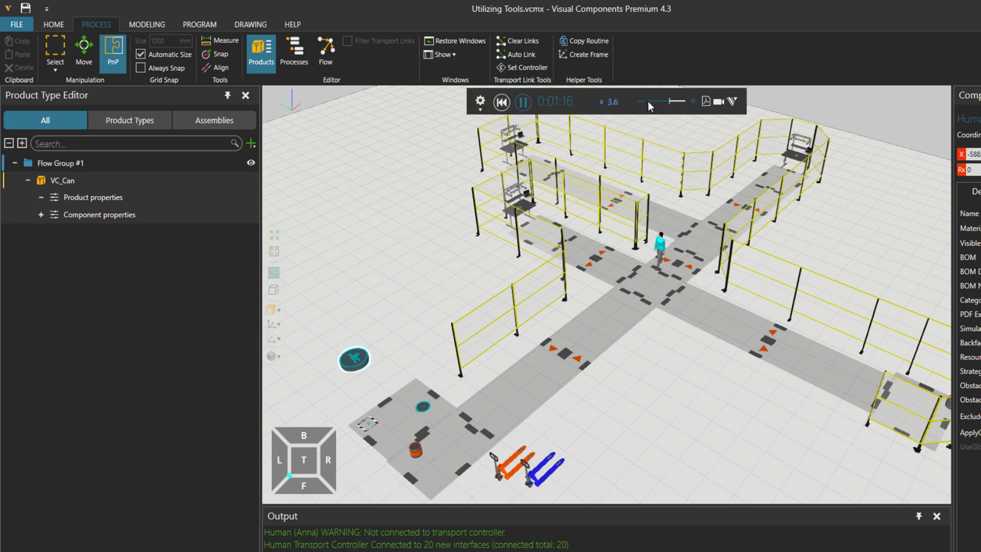
pyautogui.scroll(4, 413, 460)
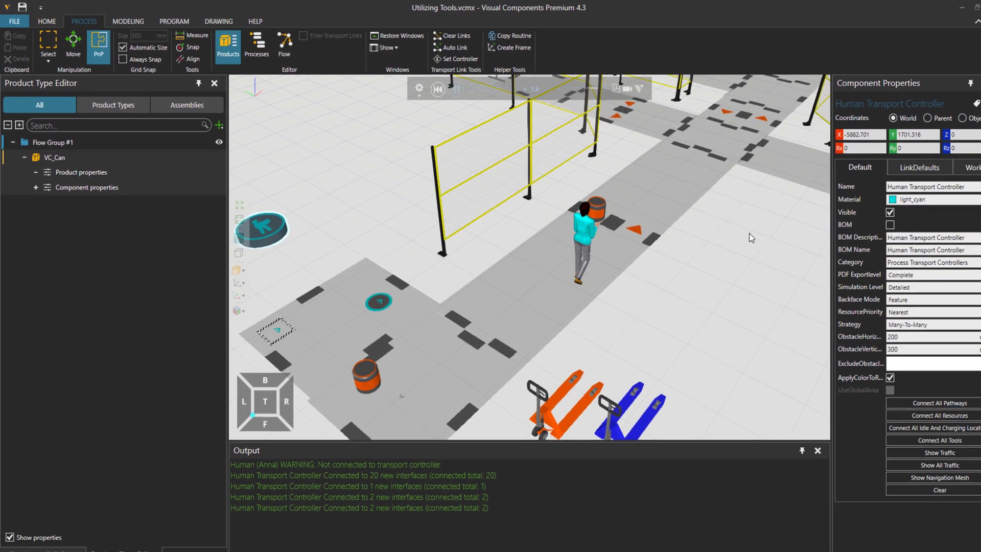
pyautogui.scroll(-5, 792, 338)
pyautogui.scroll(-2, 665, 323)
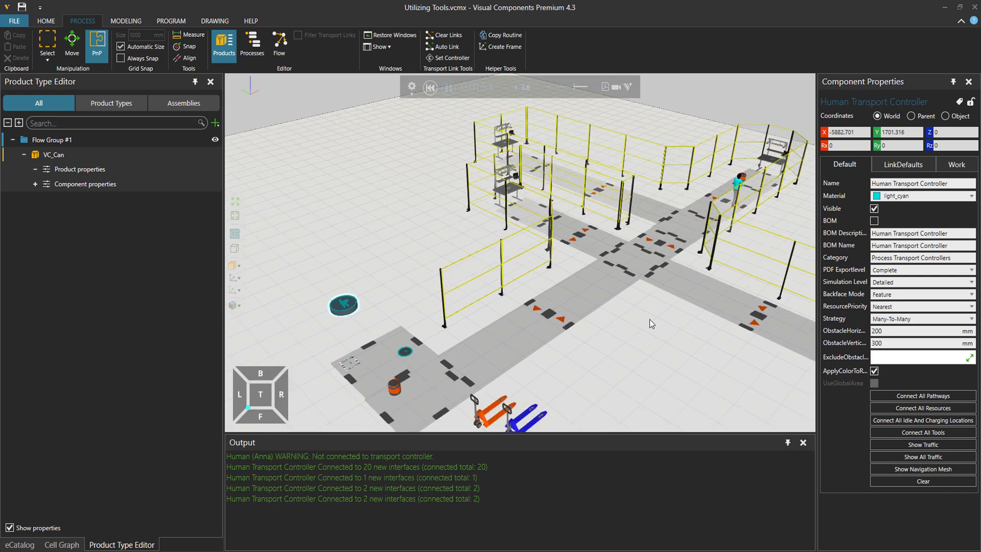
pyautogui.scroll(-2, 653, 326)
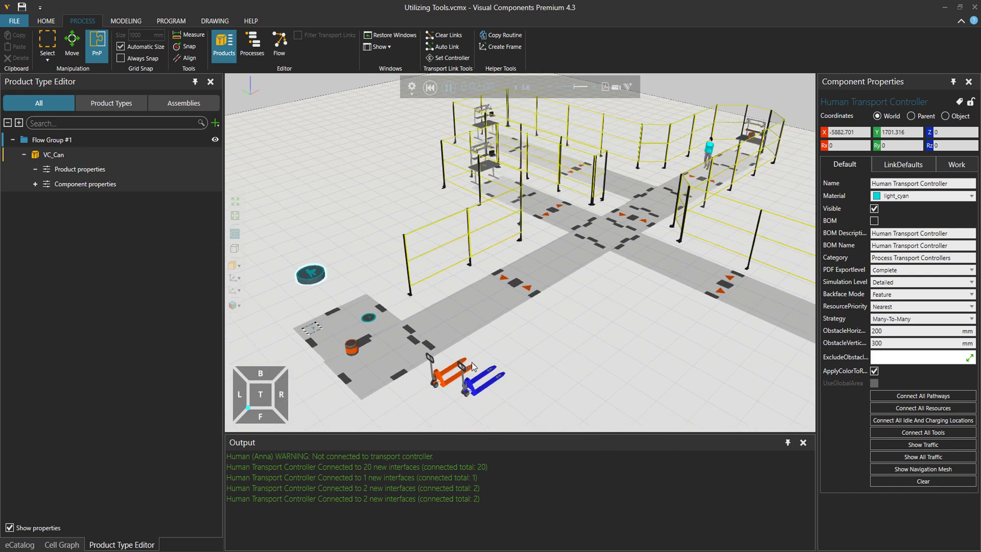
pyautogui.click(430, 87)
# Select all six transport links between Feeder and ManualProcess in the flow editor and set their Tool option to Tool Name.
pyautogui.click(280, 51)
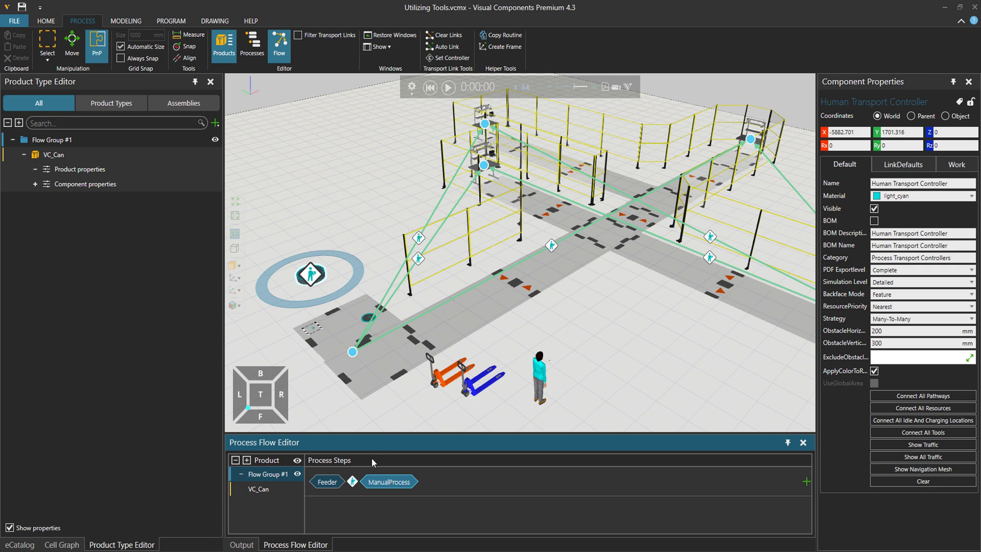
pyautogui.click(353, 482)
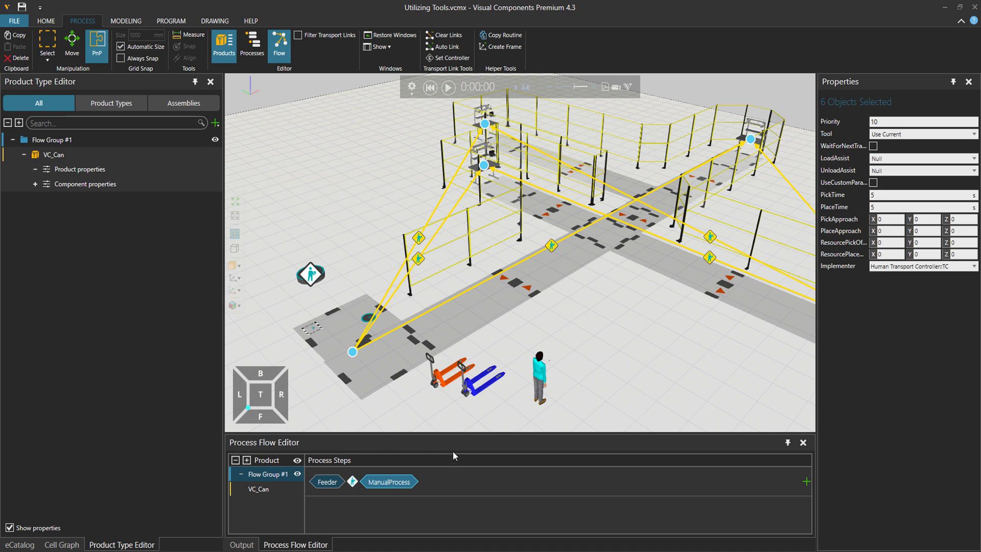
pyautogui.scroll(-3, 668, 318)
pyautogui.moveTo(667, 318); pyautogui.dragTo(558, 331, button='right')
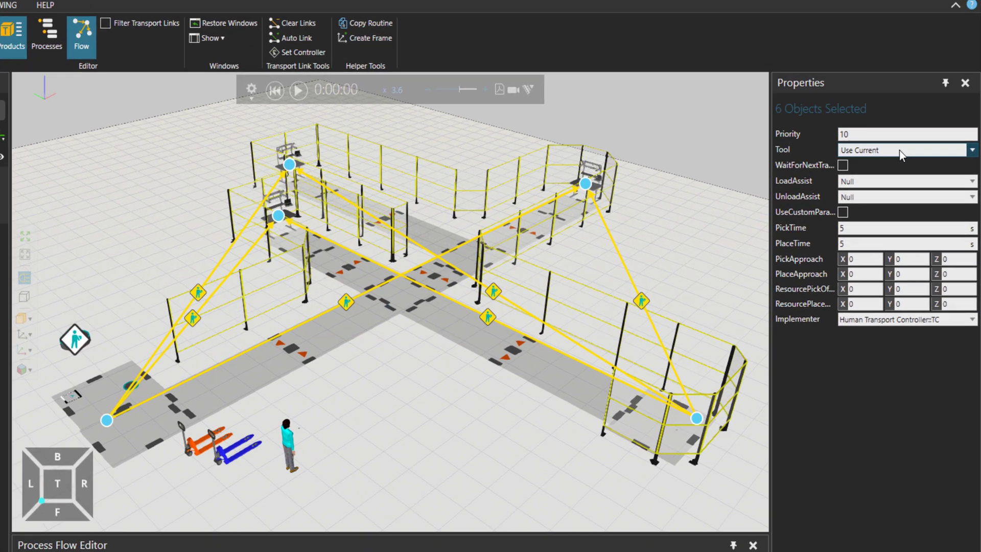
pyautogui.click(899, 151)
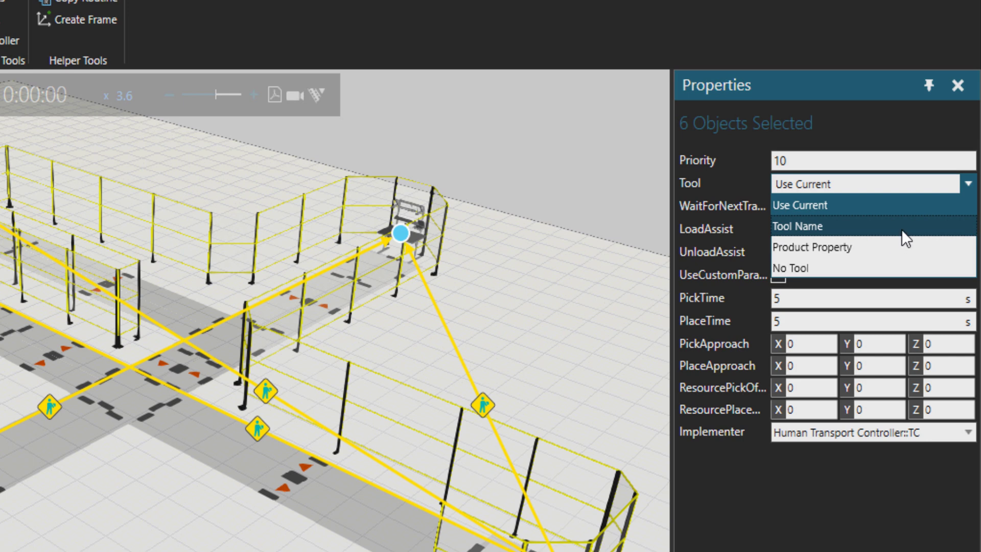
pyautogui.click(902, 229)
pyautogui.click(793, 206)
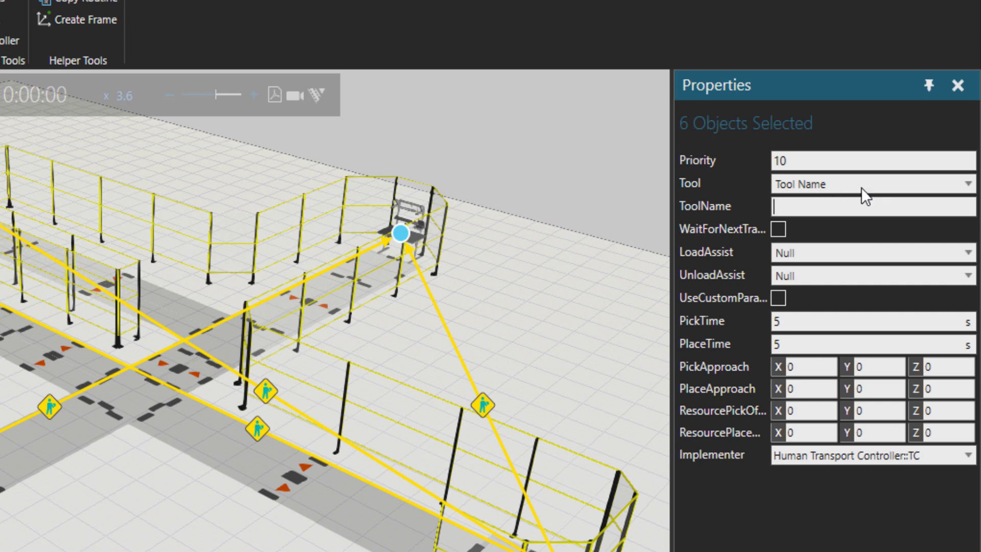
# Try Product Property as the Tool option of the six transport links, and check the product properties of VC_Can.
pyautogui.click(848, 183)
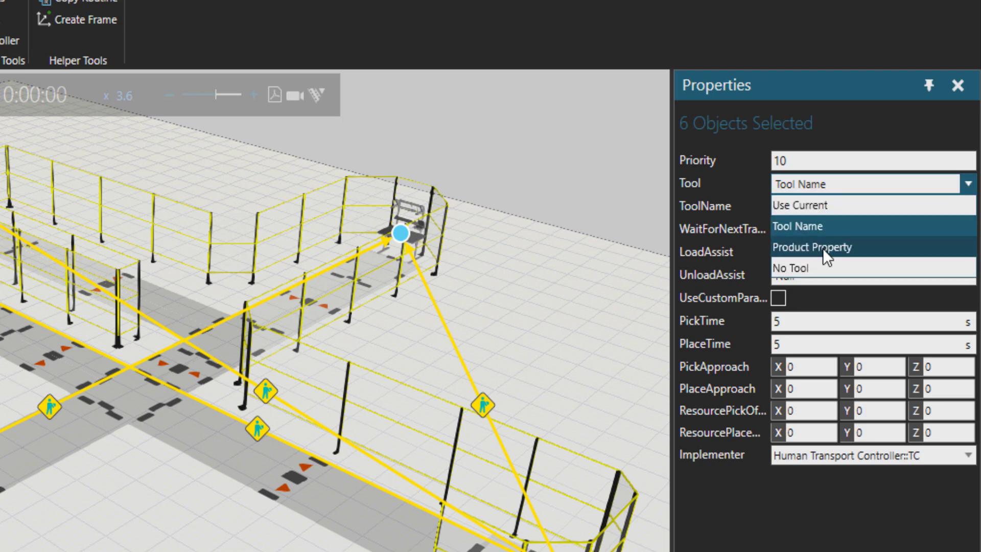
pyautogui.click(825, 249)
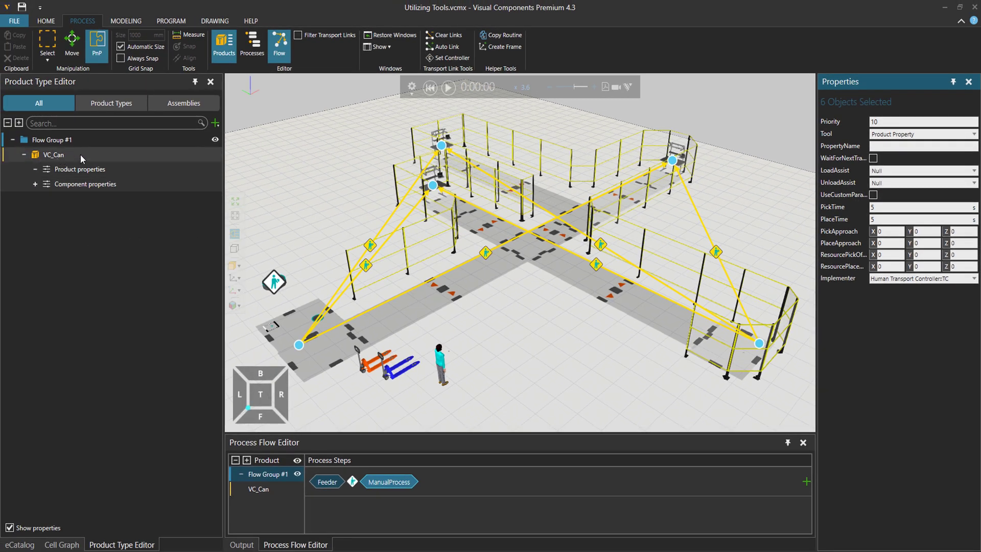
pyautogui.click(36, 170)
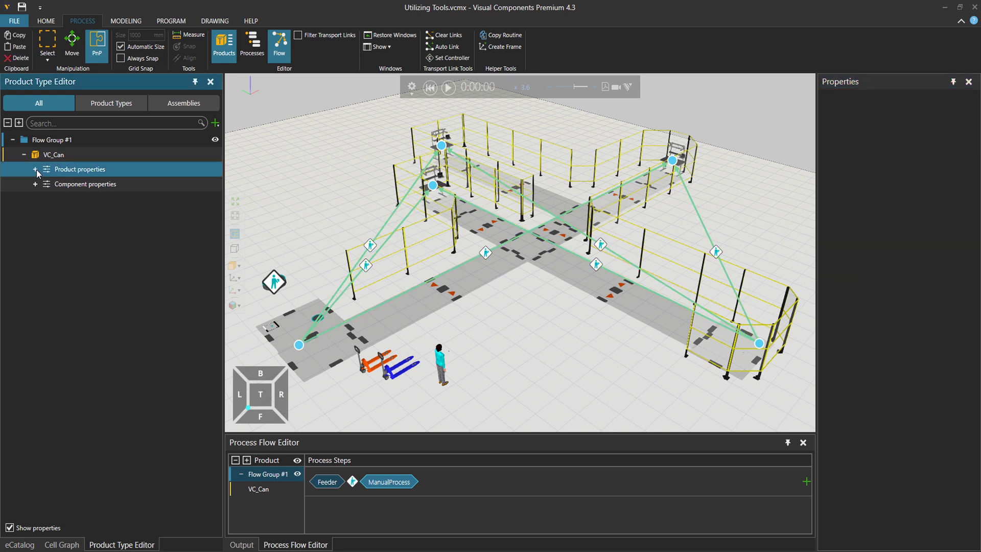
pyautogui.click(35, 169)
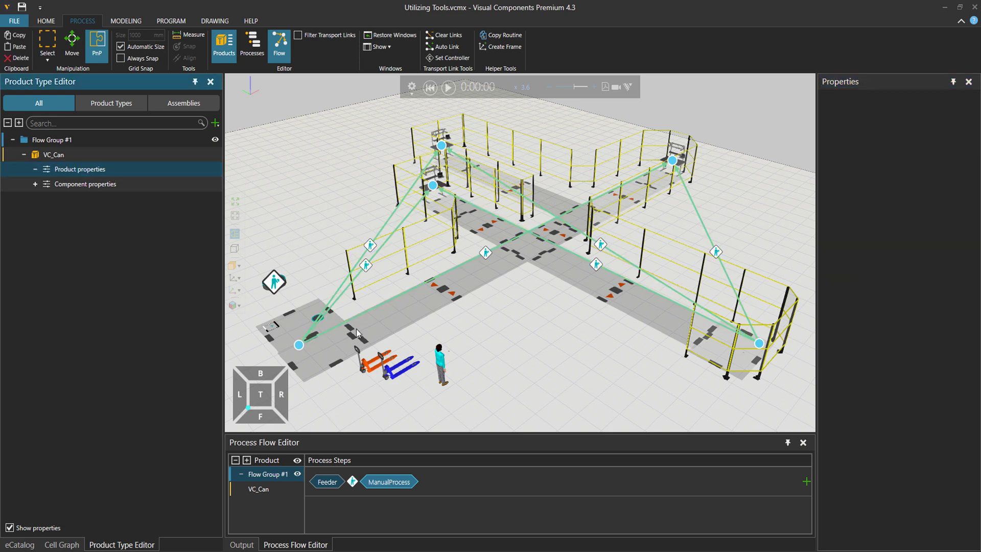
# Select all the Feeder-to-ManualProcess transport links again and set their Tool option back to Tool Name.
pyautogui.click(352, 481)
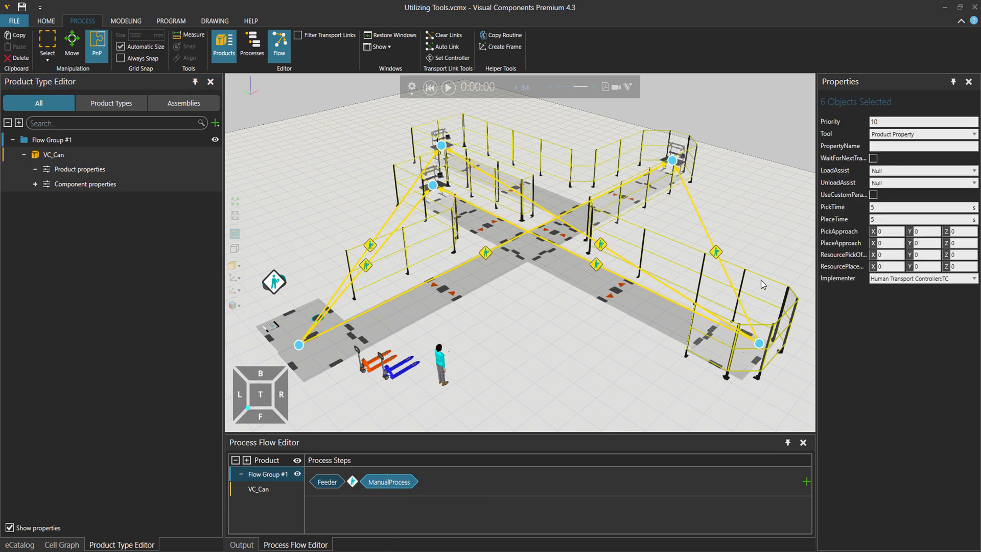
pyautogui.click(894, 134)
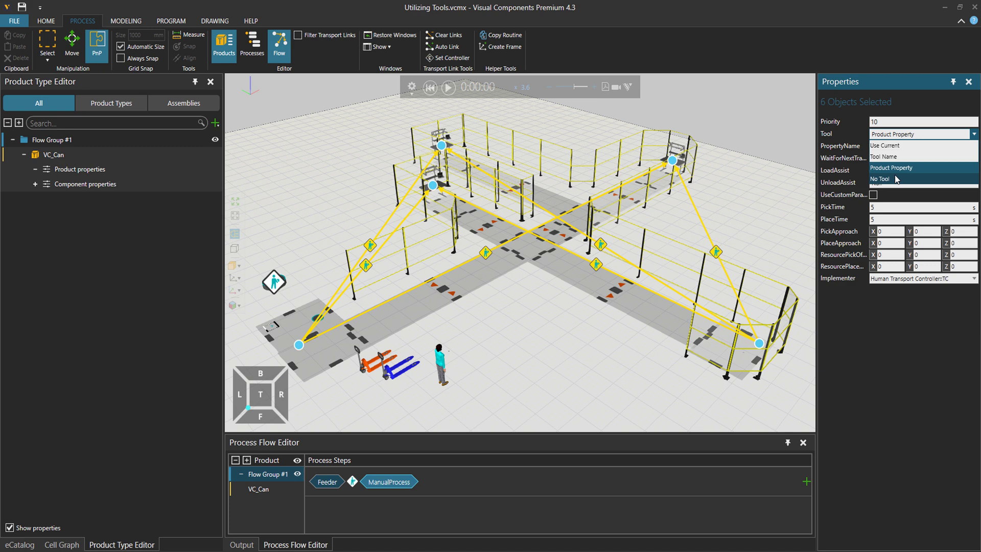
pyautogui.click(896, 157)
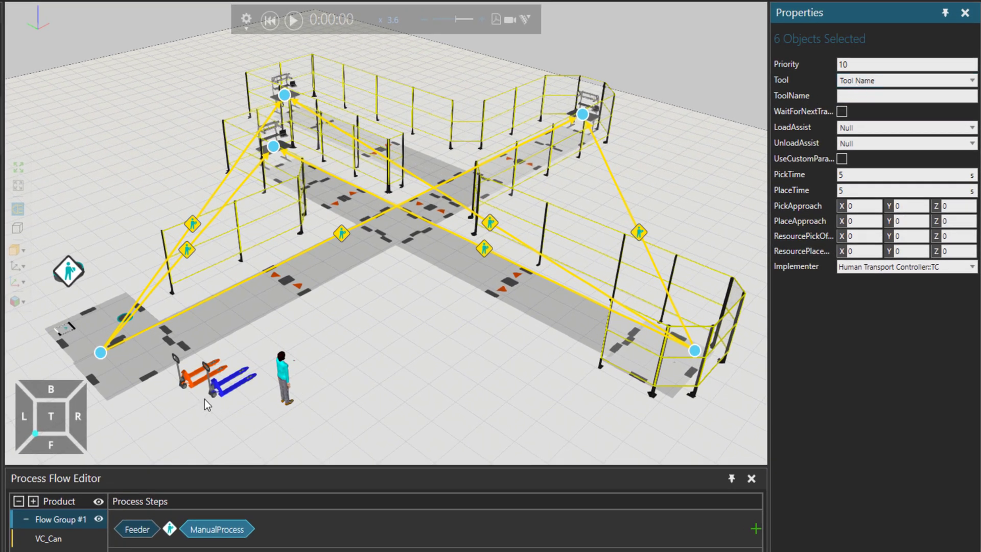
# Copy the orange pallet jack's component name, PalletJack Resource Tool Orange, into the ToolName of all six transport links and run the simulation.
pyautogui.click(190, 385)
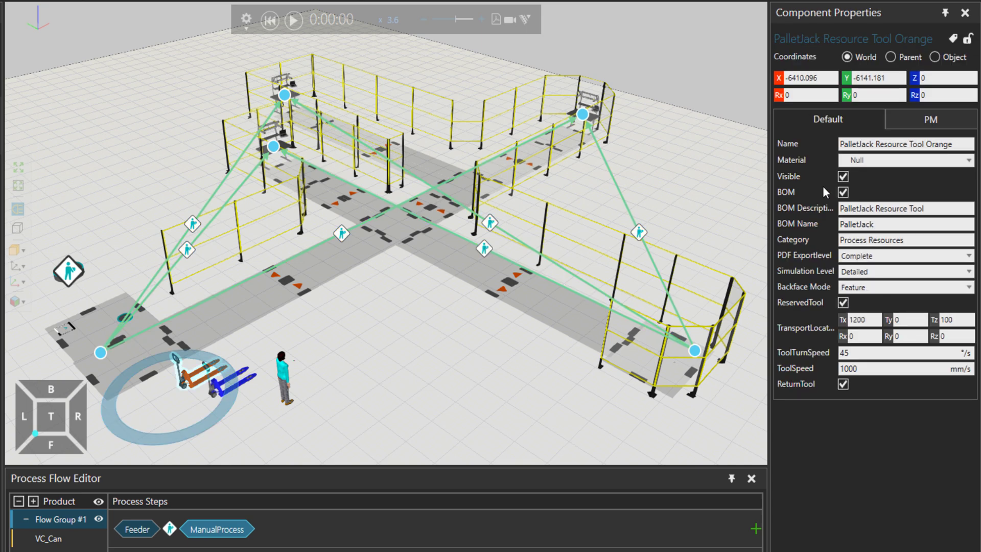
pyautogui.moveTo(955, 144); pyautogui.dragTo(821, 139)
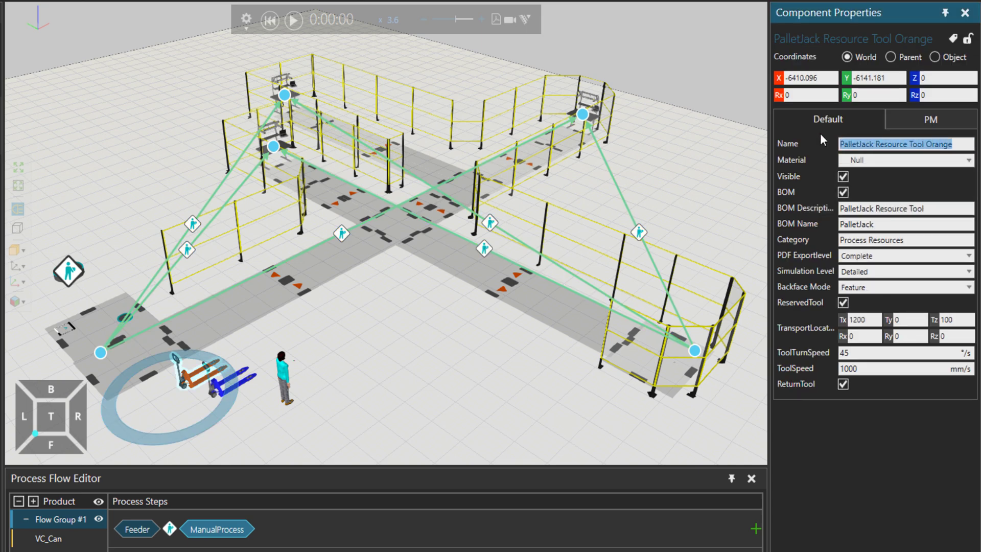
pyautogui.rightClick(883, 147)
pyautogui.click(903, 173)
pyautogui.click(169, 529)
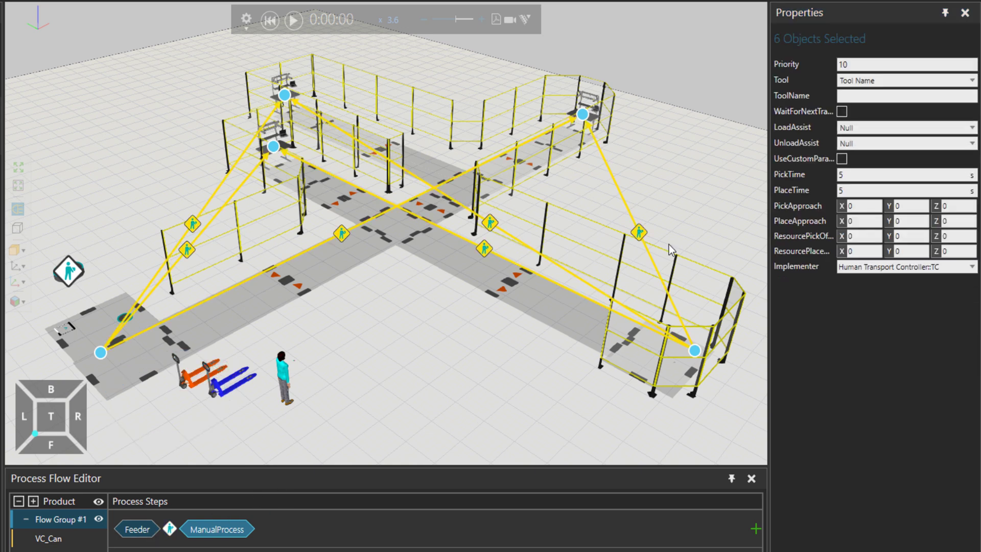
pyautogui.click(864, 95)
pyautogui.rightClick(865, 94)
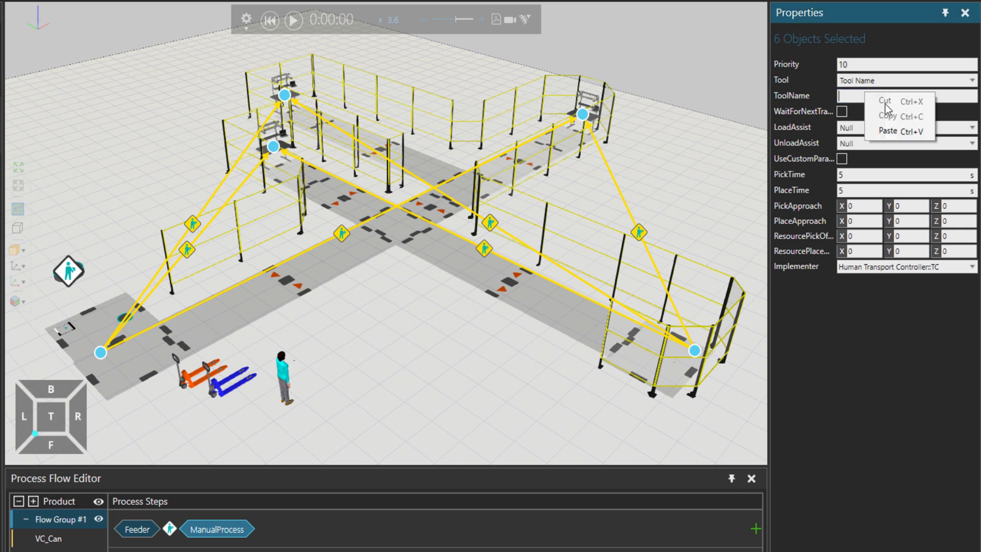
pyautogui.click(889, 130)
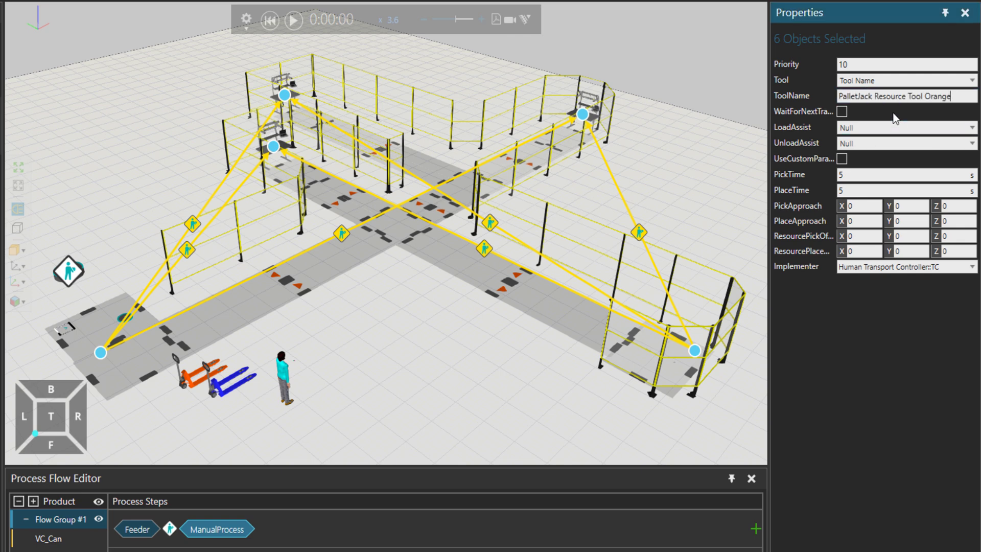
pyautogui.click(291, 22)
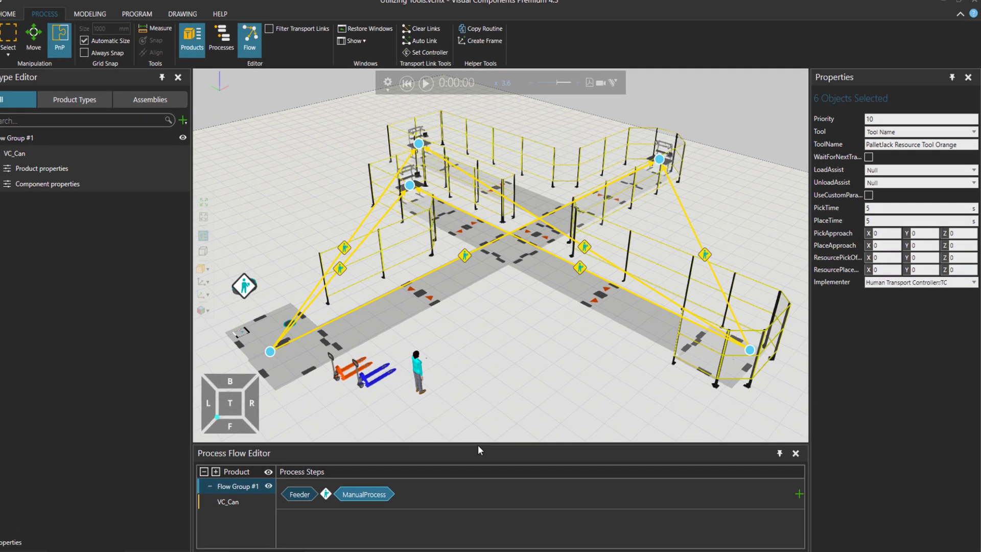
# Copy the component name of the blue pallet jack, PalletJack Resource Tool Blue.
pyautogui.click(394, 379)
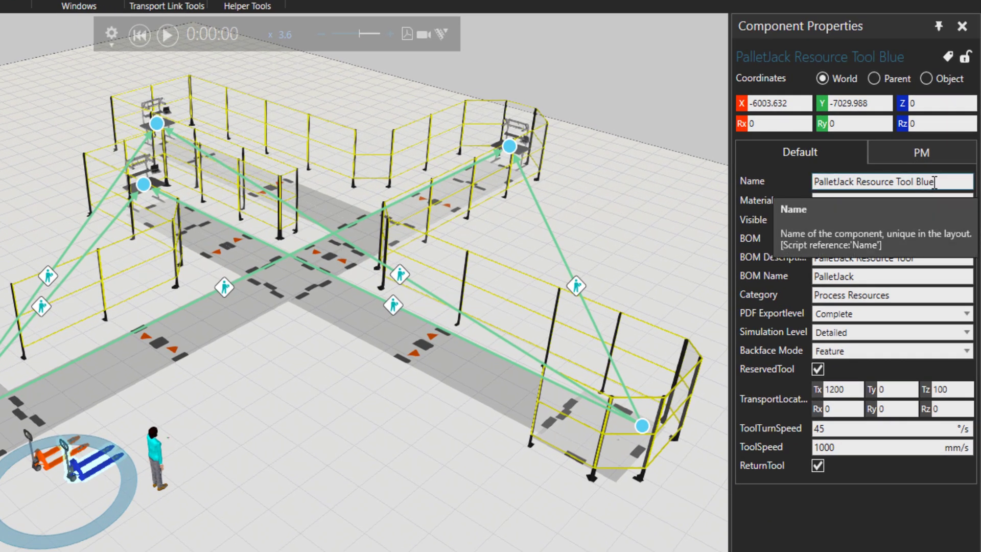
pyautogui.moveTo(934, 182); pyautogui.dragTo(777, 187)
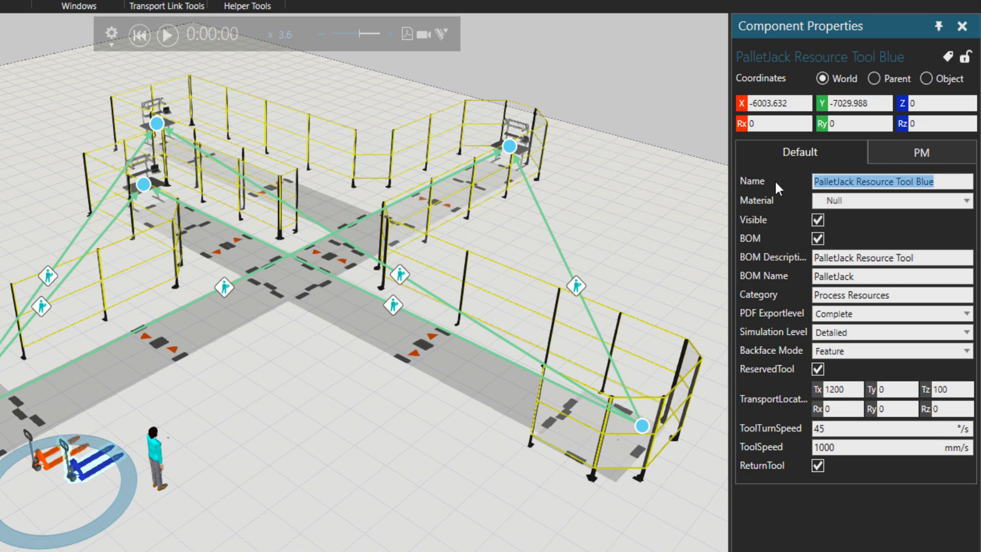
pyautogui.rightClick(844, 181)
pyautogui.click(868, 206)
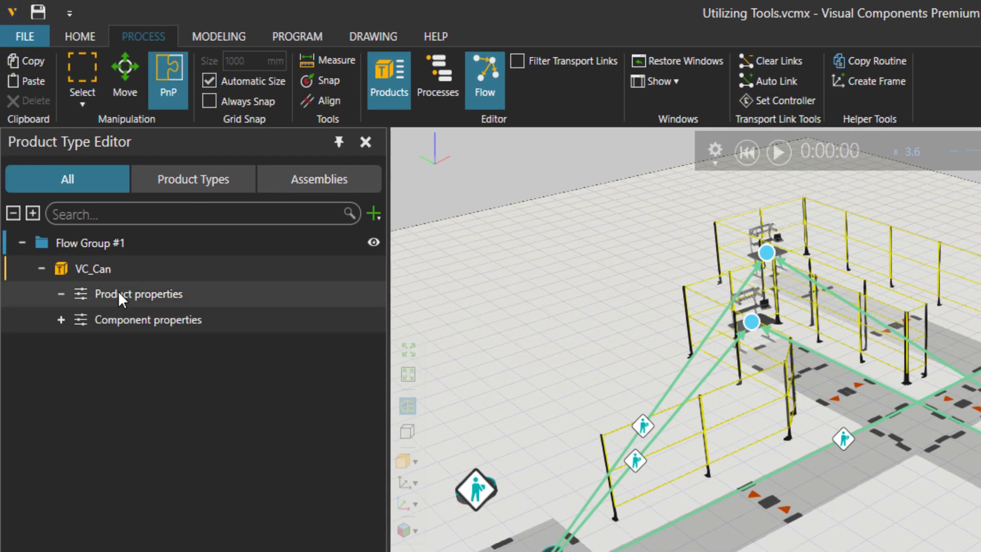
# Add a product property named MyTool with type String to the VC_Can product type.
pyautogui.rightClick(118, 292)
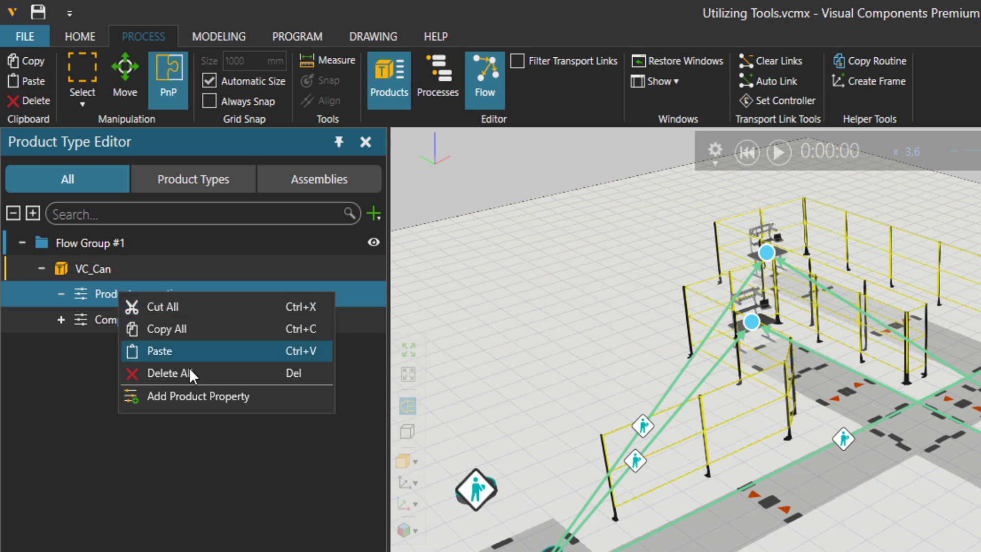
pyautogui.click(200, 396)
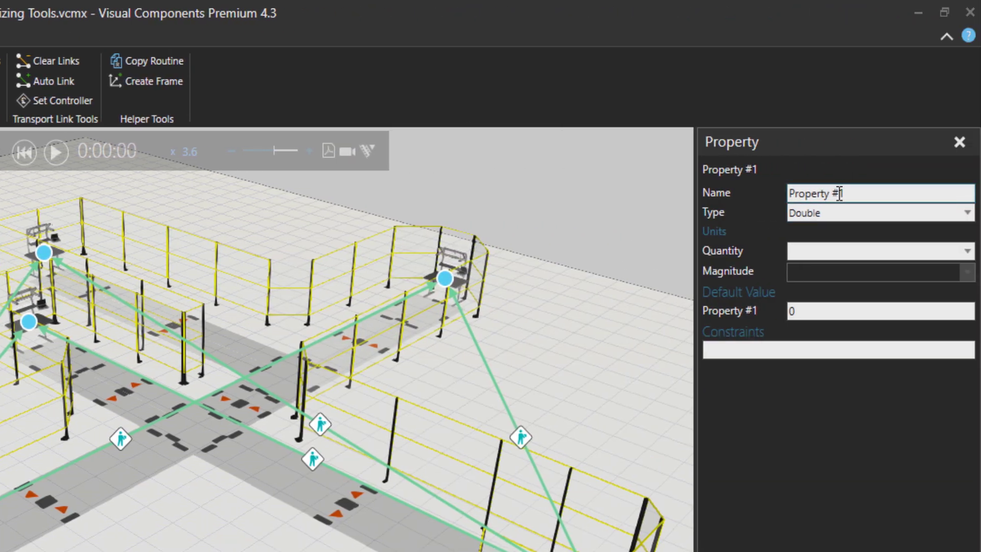
pyautogui.moveTo(839, 194); pyautogui.dragTo(774, 205)
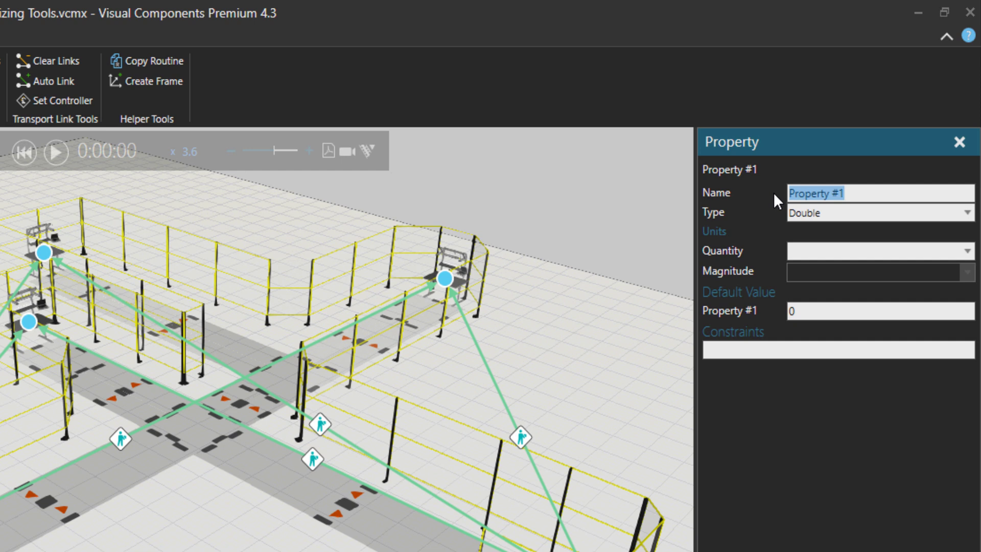
pyautogui.write('MyTo')
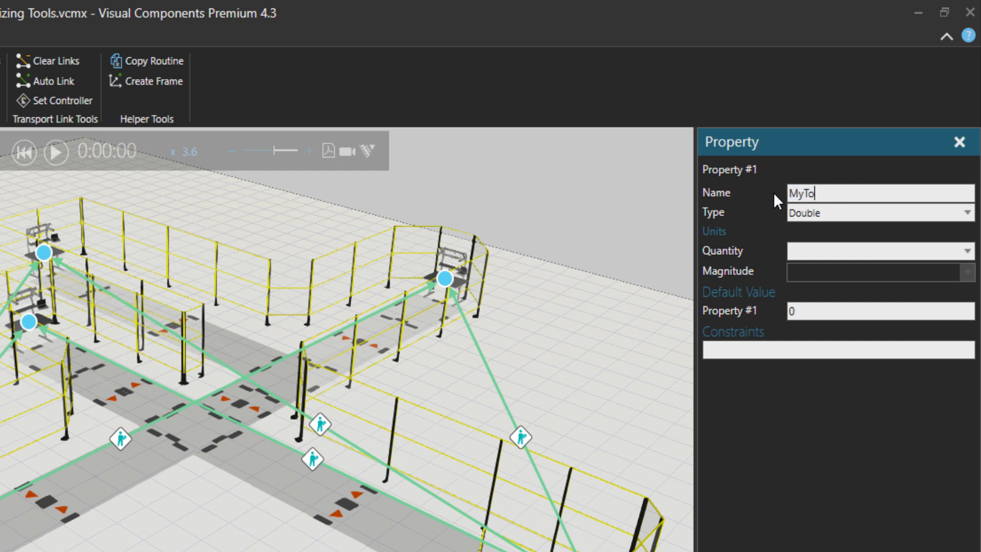
pyautogui.write('ol')
pyautogui.press('Return')
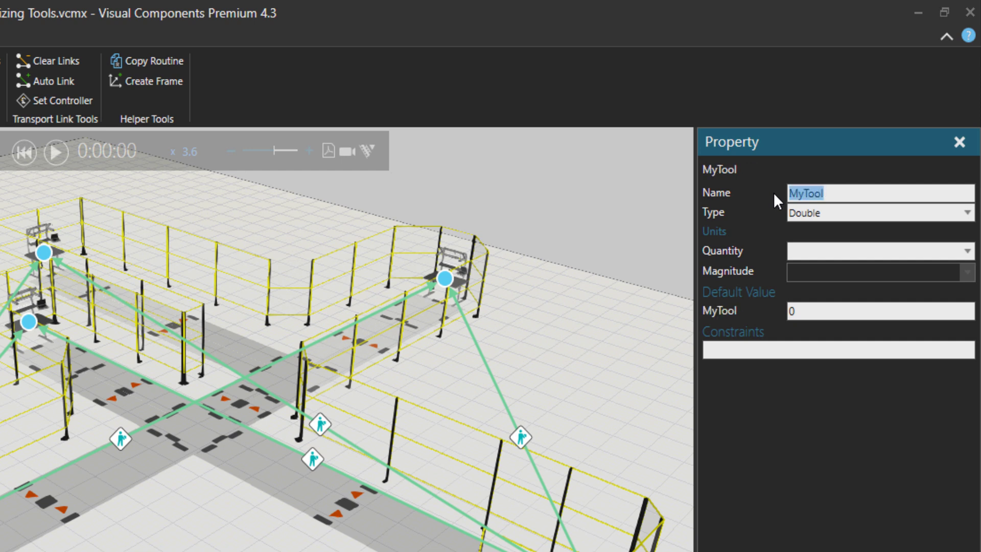
pyautogui.click(829, 214)
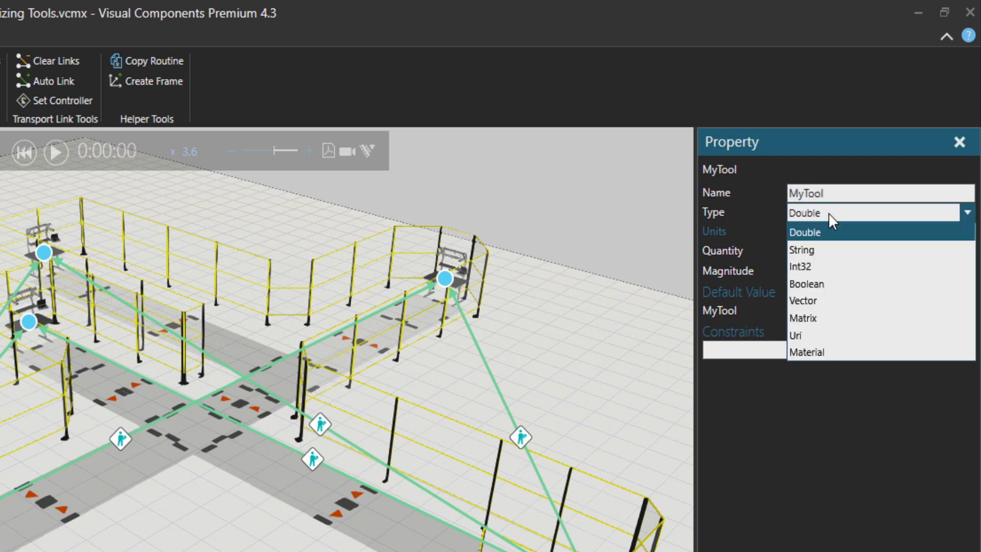
pyautogui.click(826, 251)
# Set the default value of the MyTool property to the copied name PalletJack Resource Tool Blue, without the leading 0.
pyautogui.click(804, 252)
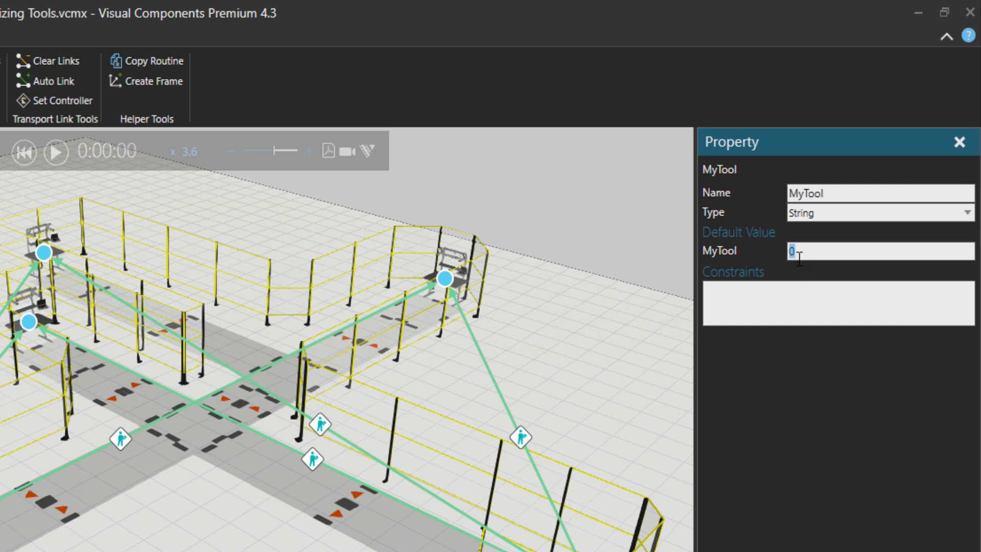
pyautogui.rightClick(796, 253)
pyautogui.click(824, 310)
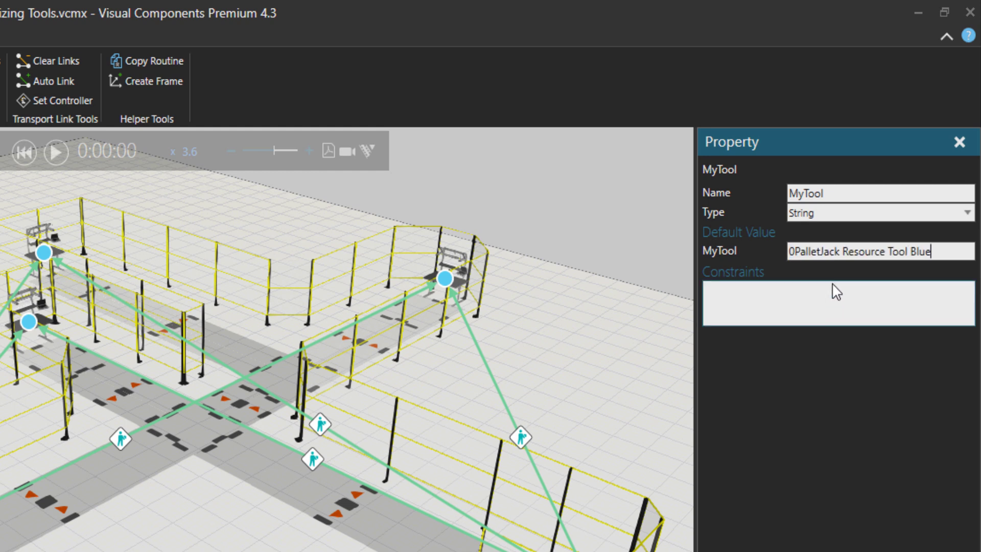
pyautogui.click(796, 251)
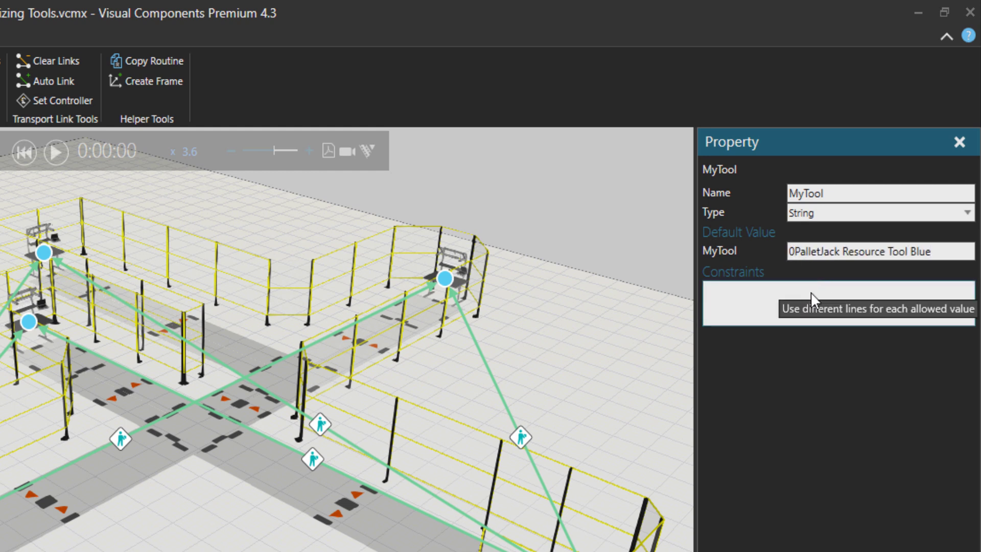
pyautogui.press('BackSpace')
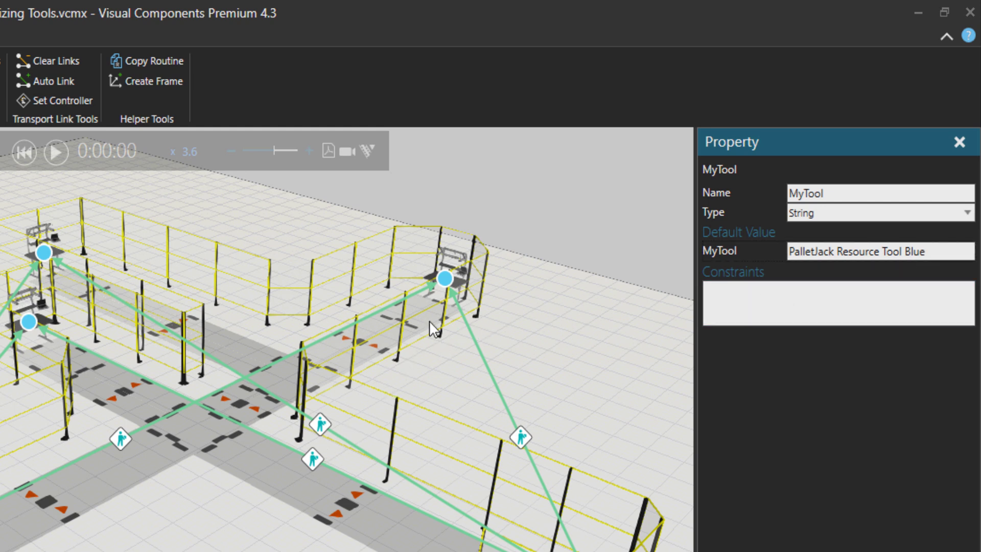
# Set the tool of the two transport links connected to the rear-right ManualProcess station to Product Property, with MyTool as the property name.
pyautogui.click(447, 275)
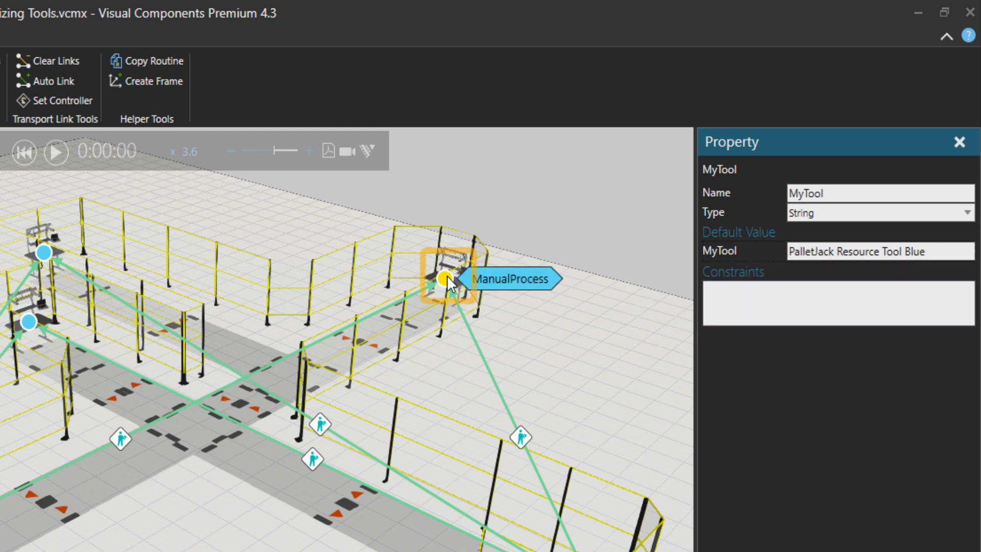
pyautogui.click(123, 439)
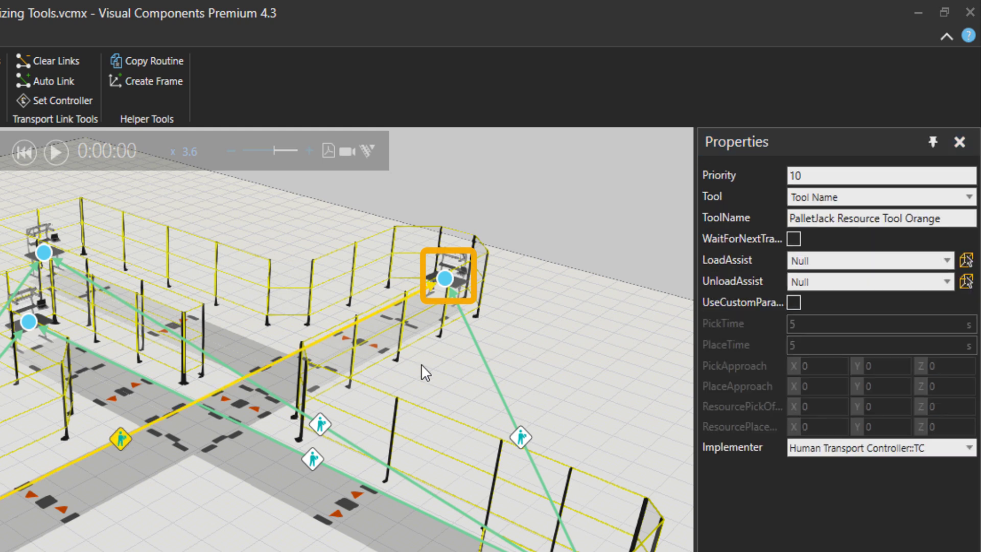
pyautogui.keyDown('ctrl'); pyautogui.click(521, 438); pyautogui.keyUp('ctrl')
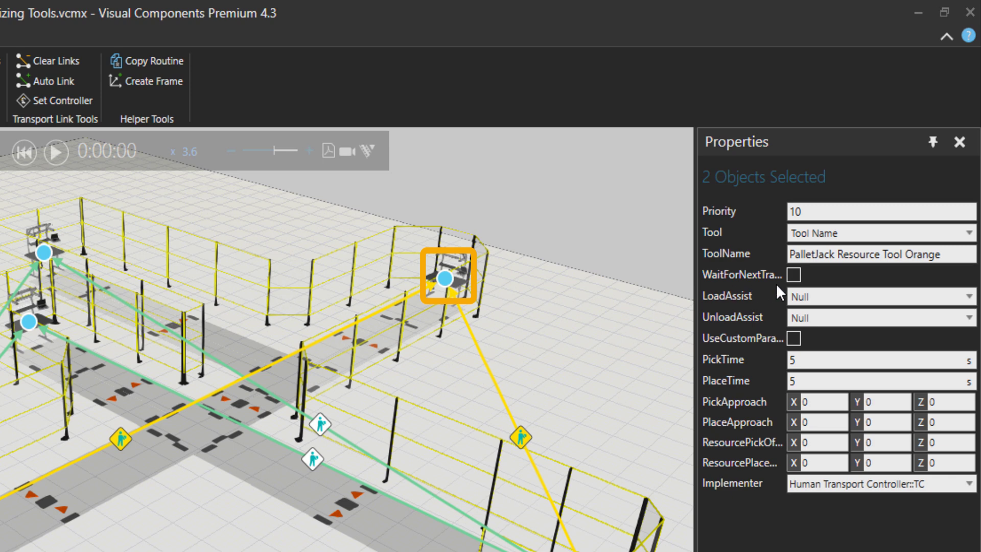
pyautogui.click(903, 252)
pyautogui.click(848, 233)
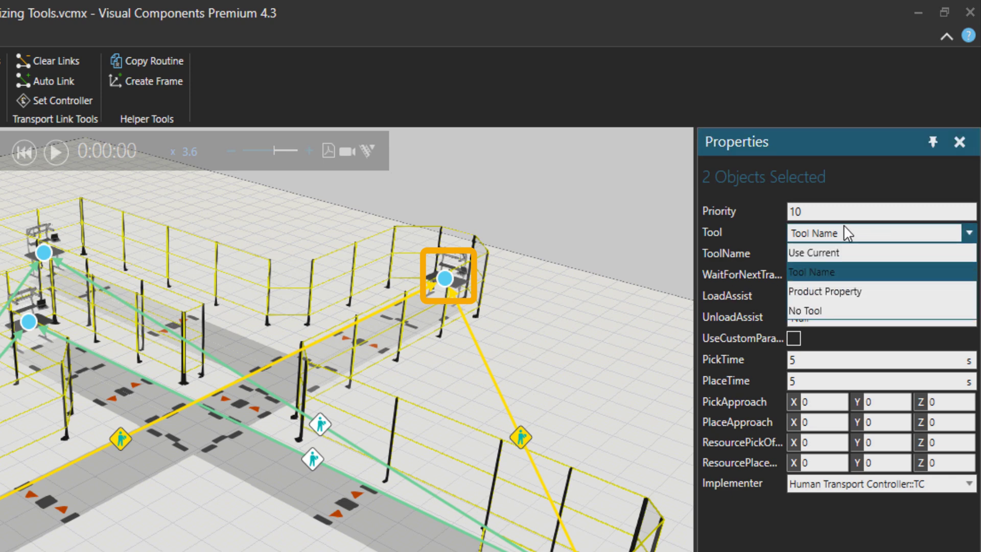
pyautogui.click(817, 288)
pyautogui.click(827, 254)
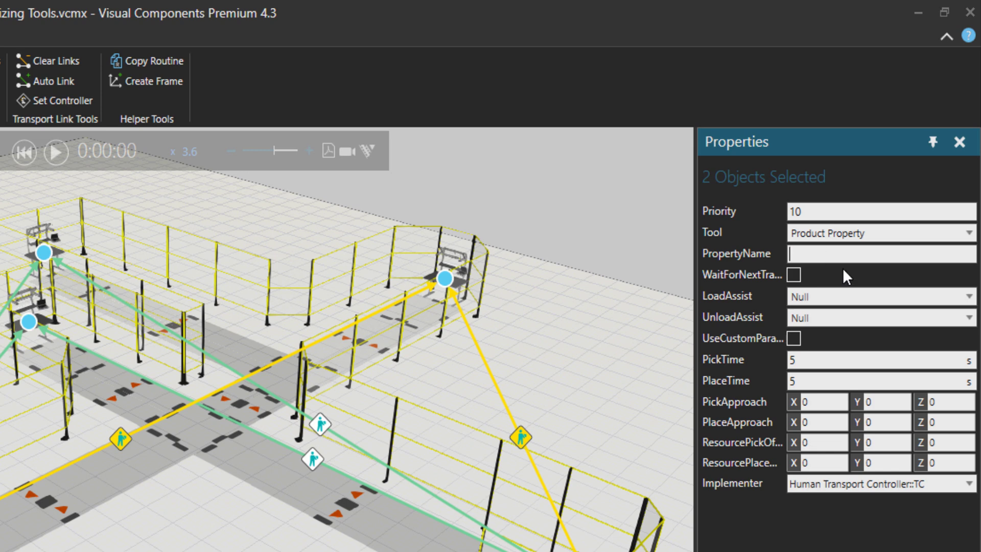
pyautogui.write('MyTool')
pyautogui.hotkey('ctrl', 'a')
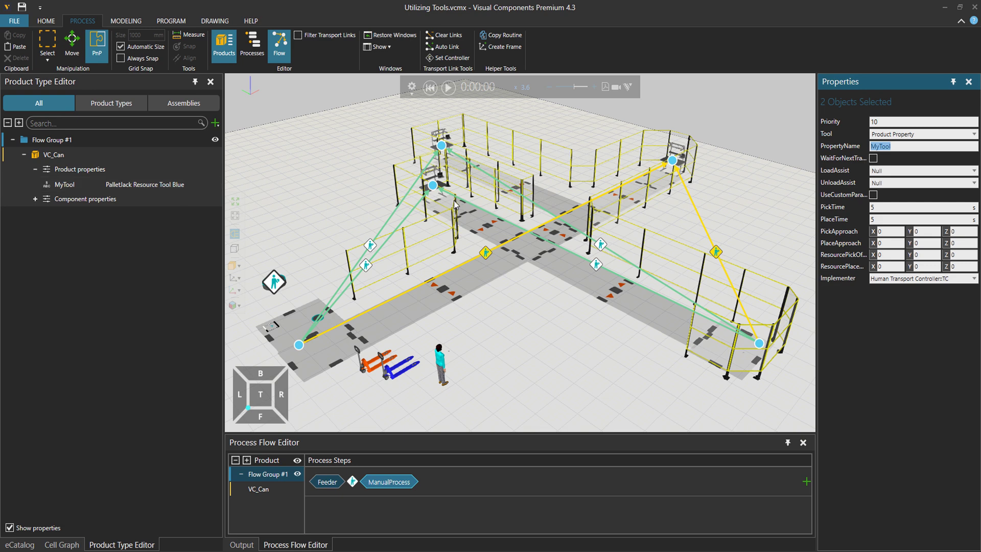
# Run the simulation to watch which pallet jack the worker uses, raising the speed to x 13 and reducing it to x 7.6.
pyautogui.click(448, 87)
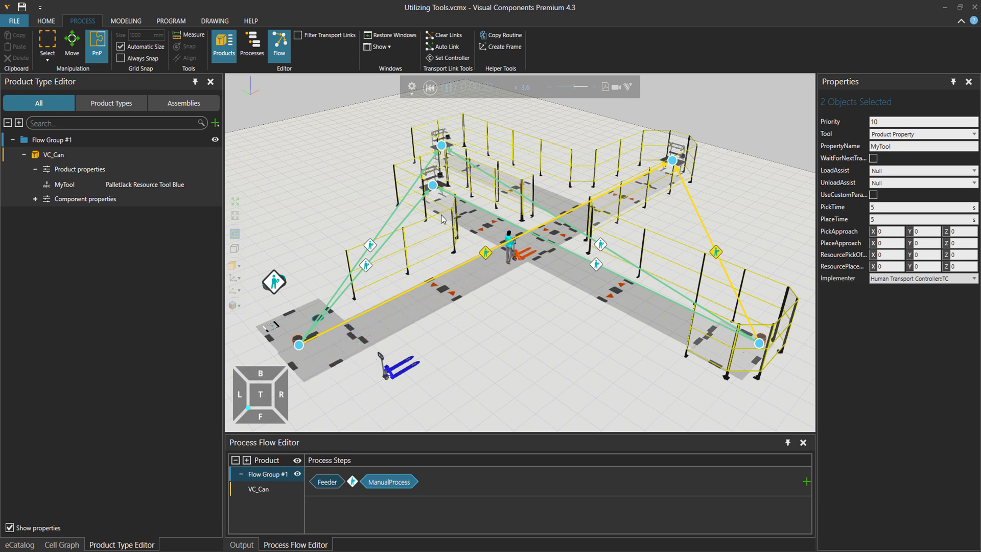
pyautogui.click(594, 87)
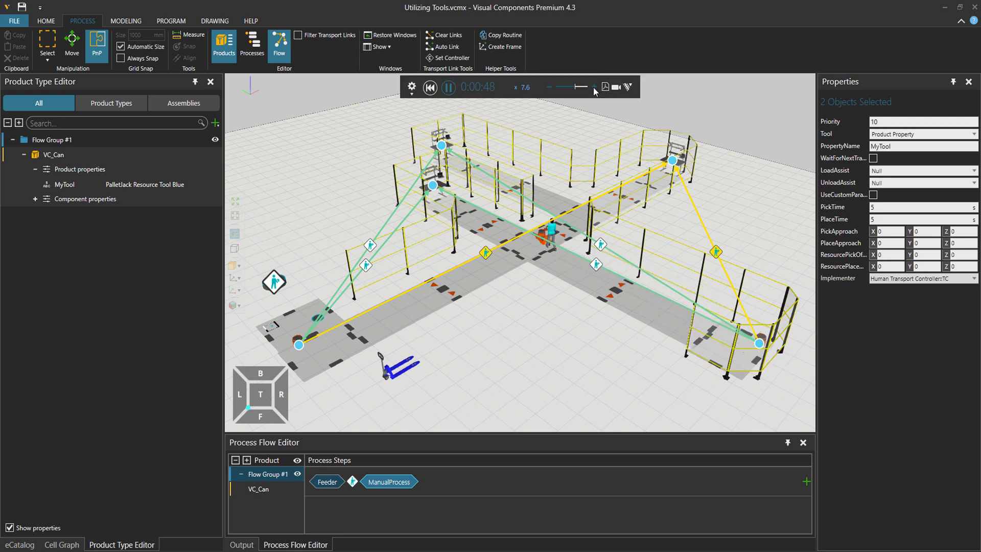
pyautogui.click(594, 87)
pyautogui.click(594, 88)
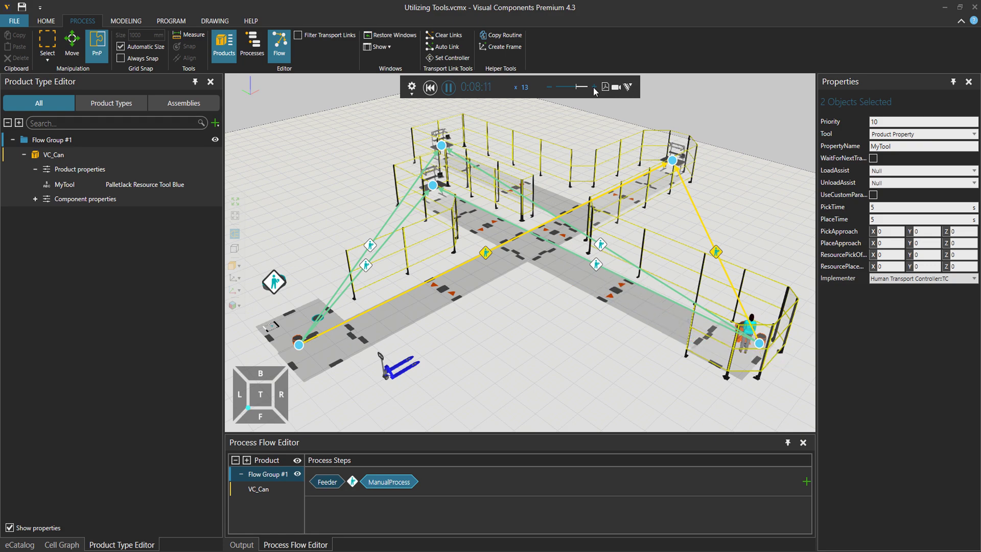
pyautogui.click(551, 87)
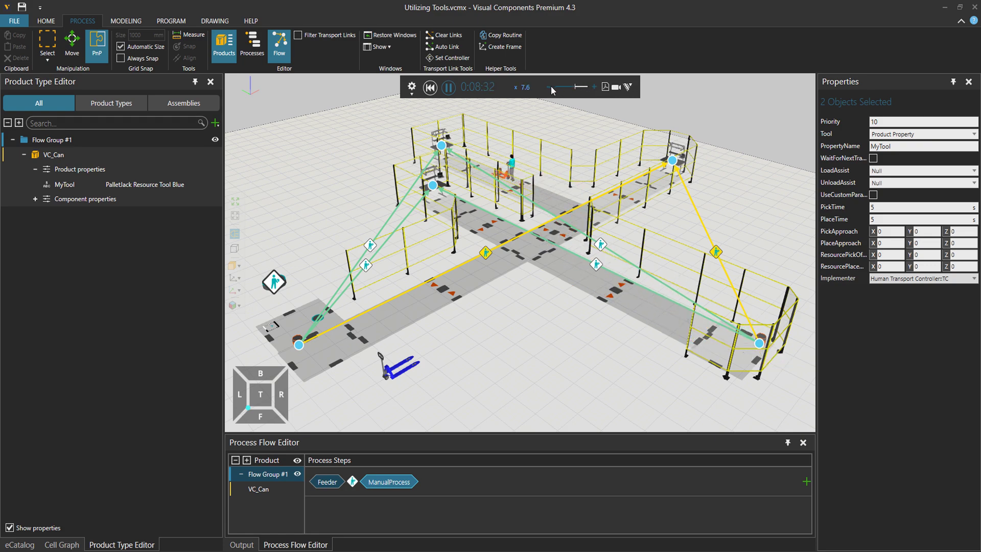